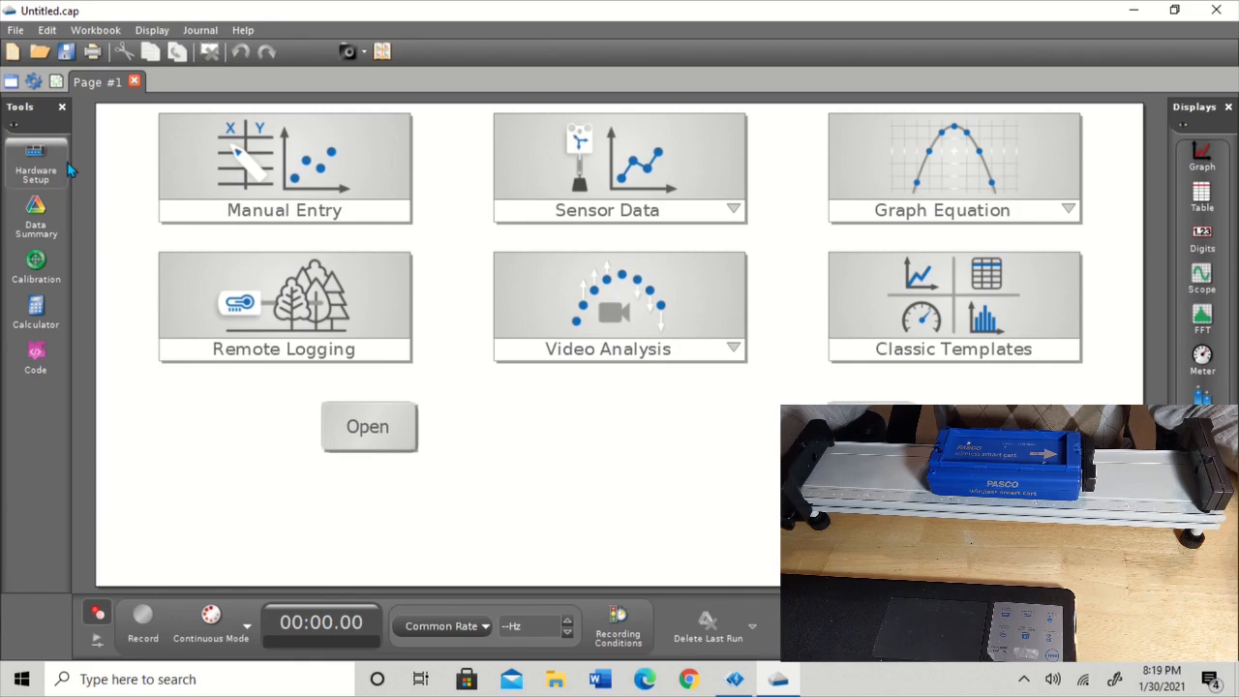
- Connect the wireless blue Smart Cart in the hardware setup and decline its firmware upgrade
{"action": "left_click", "coordinate": [35, 171]}
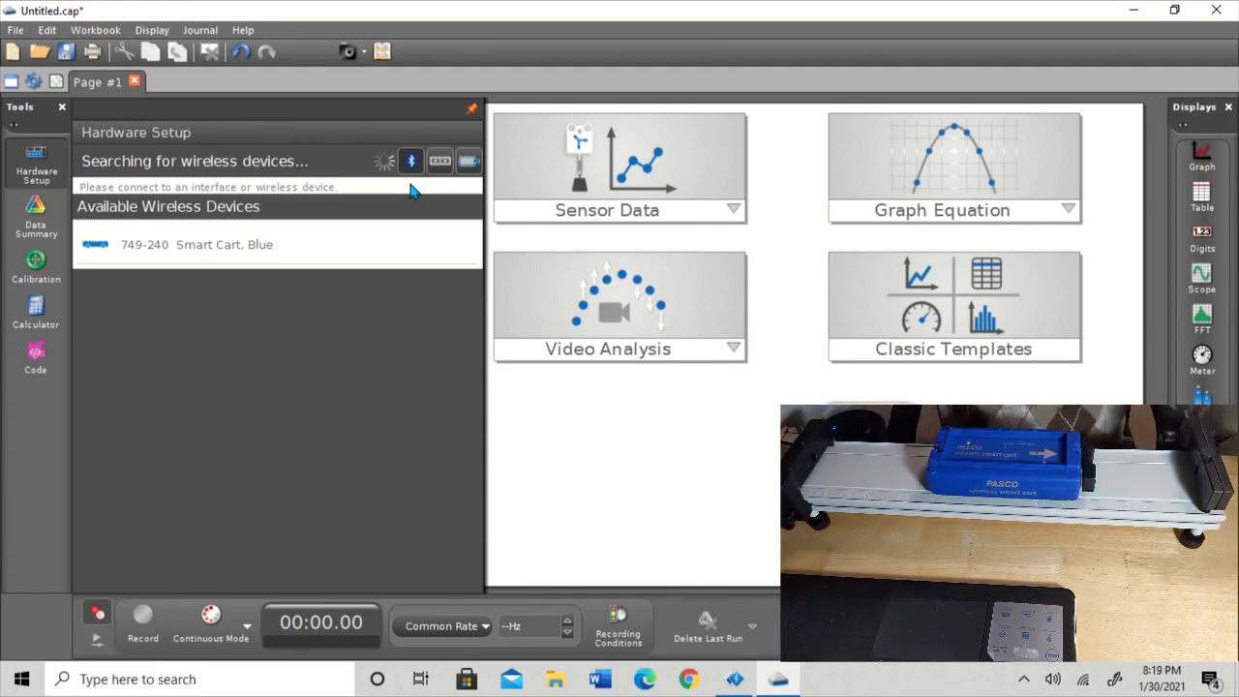
{"action": "left_click", "coordinate": [248, 254]}
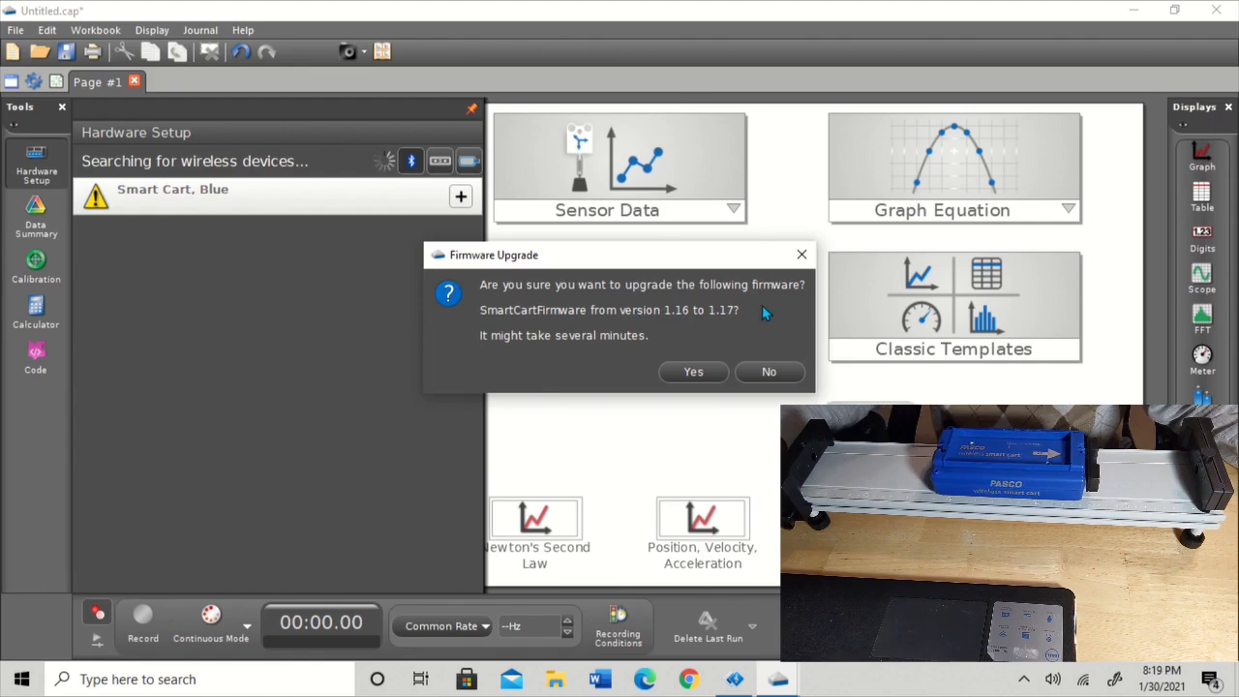
{"action": "left_click", "coordinate": [770, 374]}
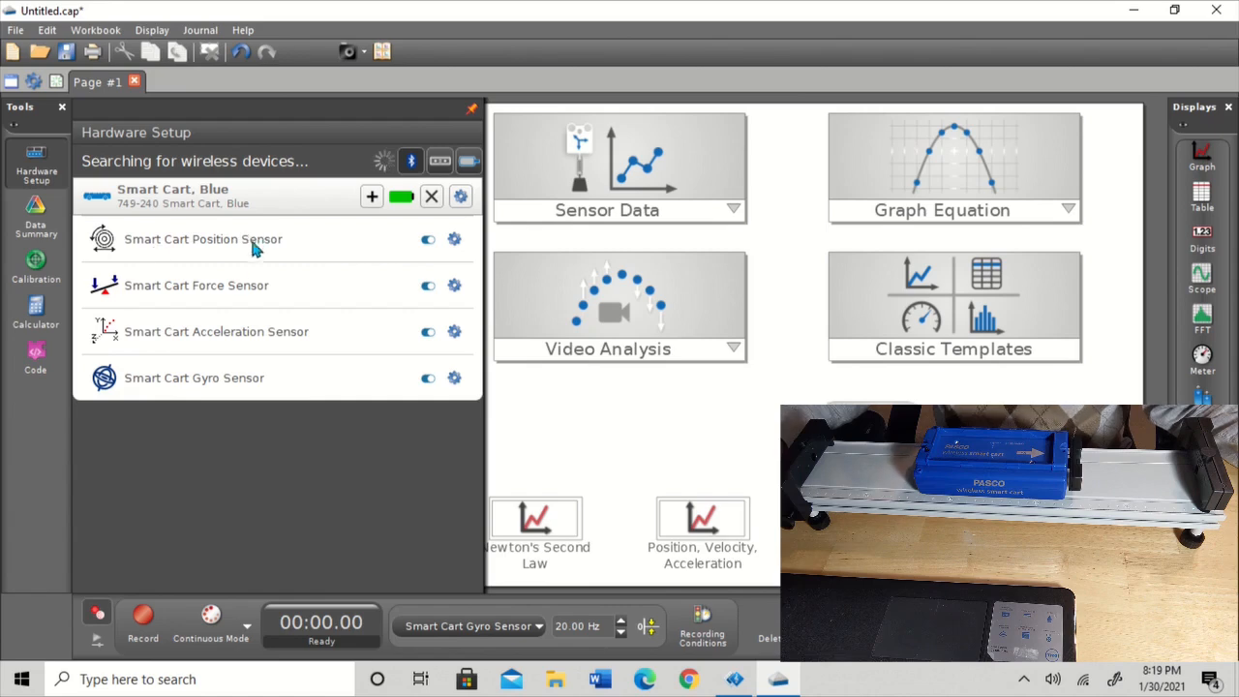
- Turn off the Smart Cart's gyro, acceleration and force sensors, leaving only the position sensor on, and close the hardware setup
{"action": "left_click", "coordinate": [427, 378]}
{"action": "left_click", "coordinate": [427, 332]}
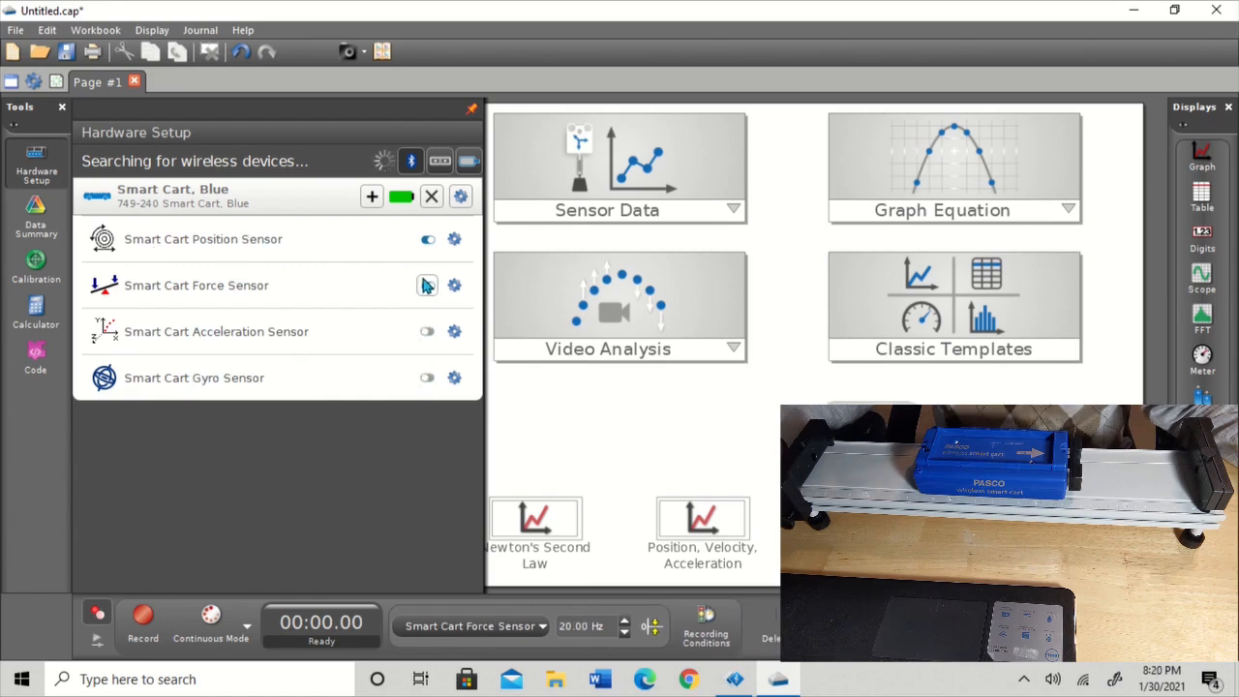
{"action": "left_click", "coordinate": [427, 286]}
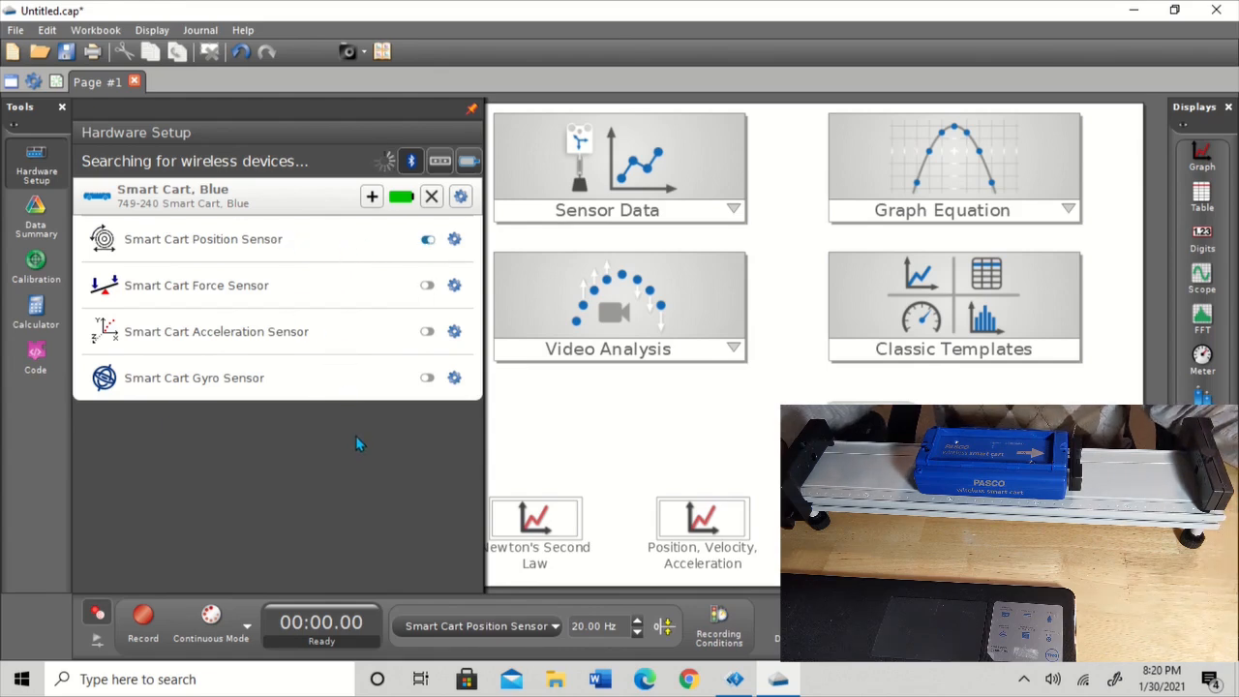
{"action": "left_click", "coordinate": [35, 163]}
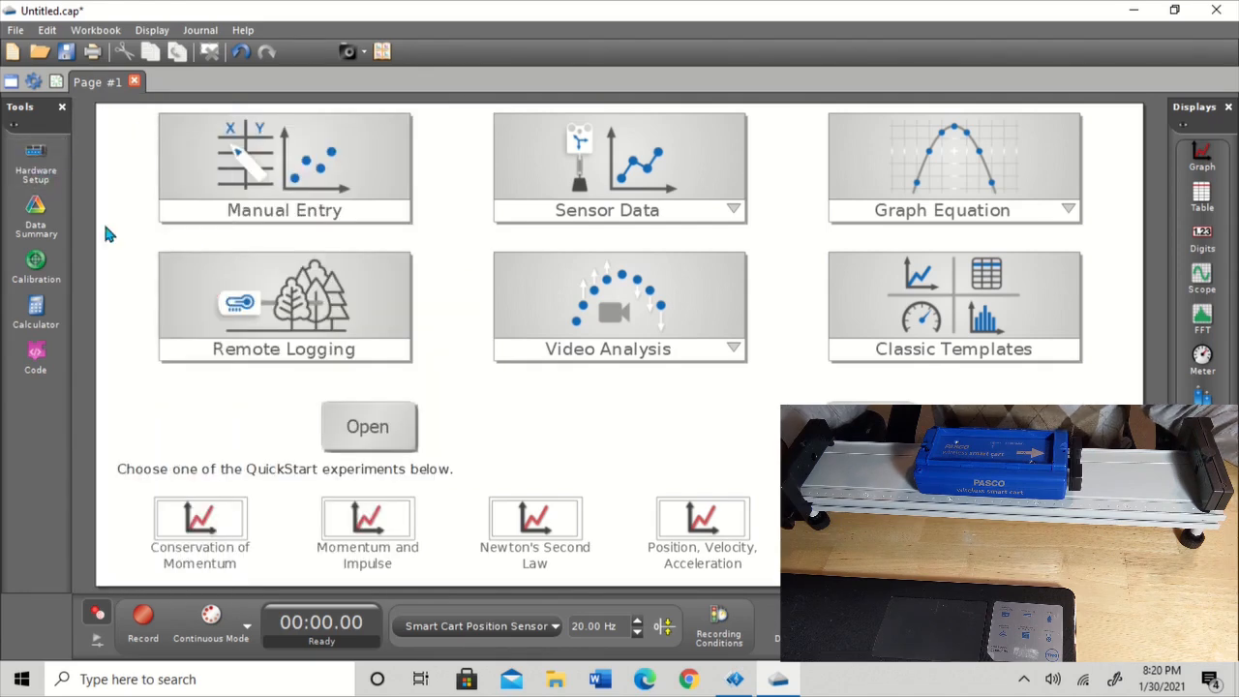
- Create a sensor data graph of position versus time and rescale its position axis to about -0.4 to 0.4 m
{"action": "left_click", "coordinate": [623, 184]}
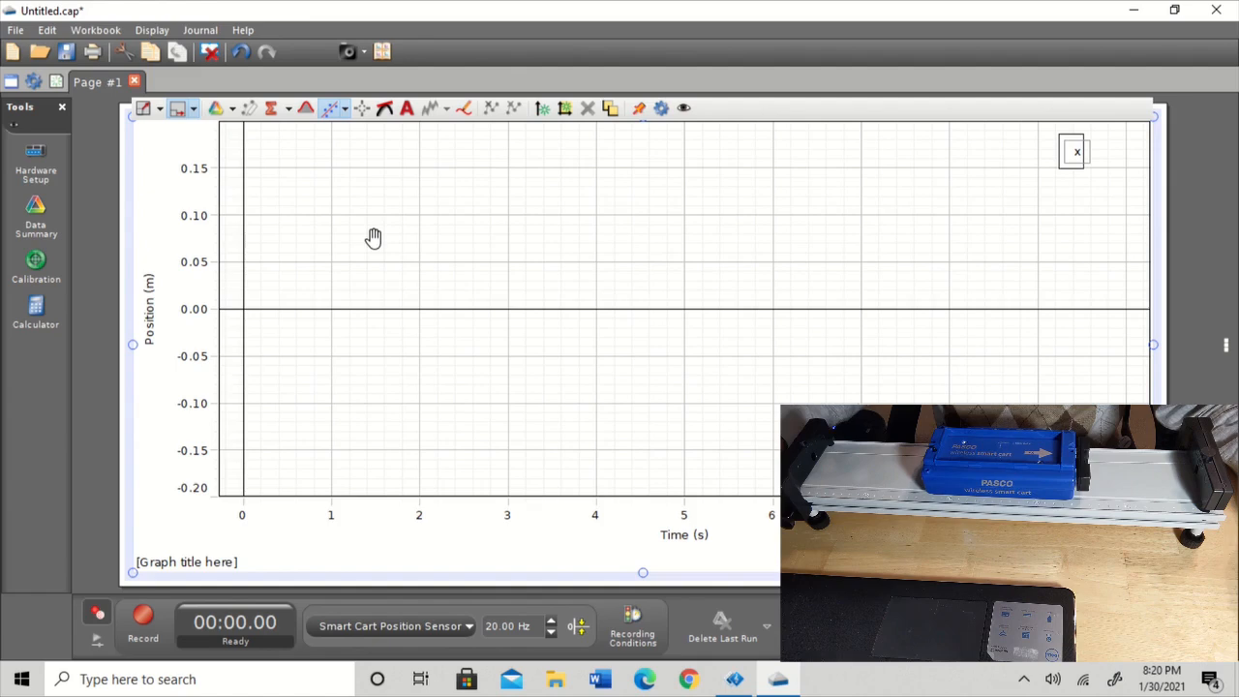
{"action": "left_click_drag", "start_coordinate": [373, 239], "coordinate": [462, 230]}
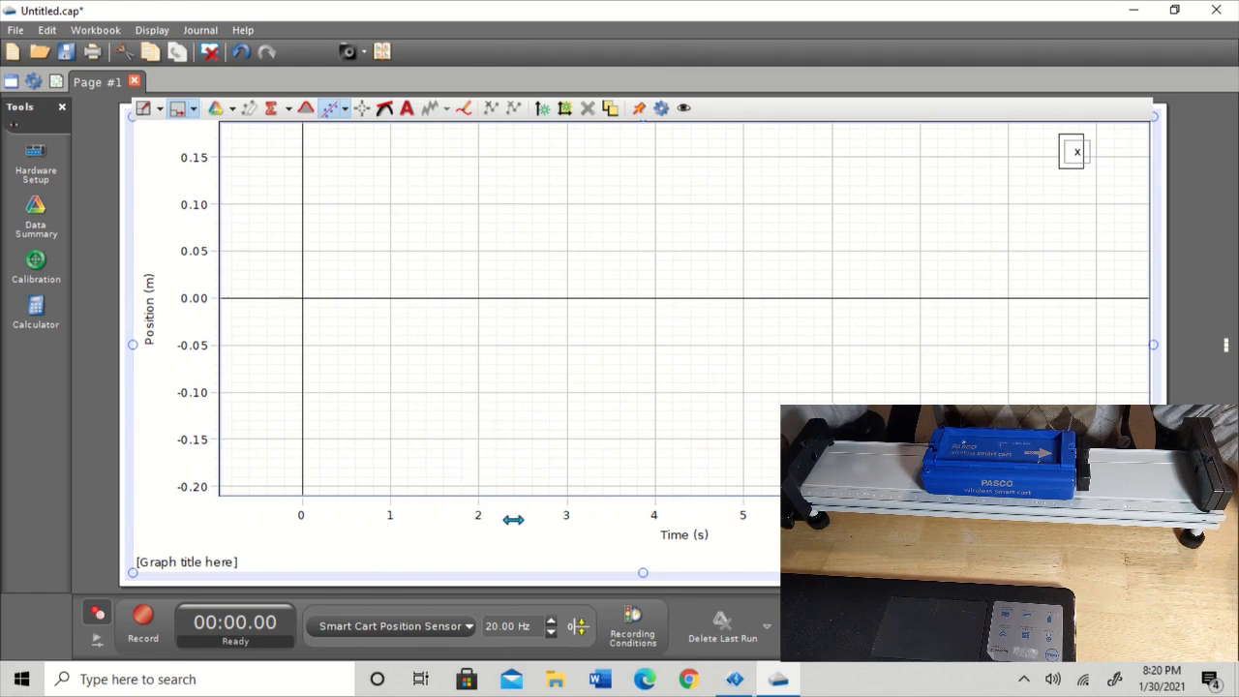
{"action": "left_click_drag", "start_coordinate": [516, 518], "coordinate": [1238, 514]}
{"action": "left_click_drag", "start_coordinate": [1075, 514], "coordinate": [480, 501]}
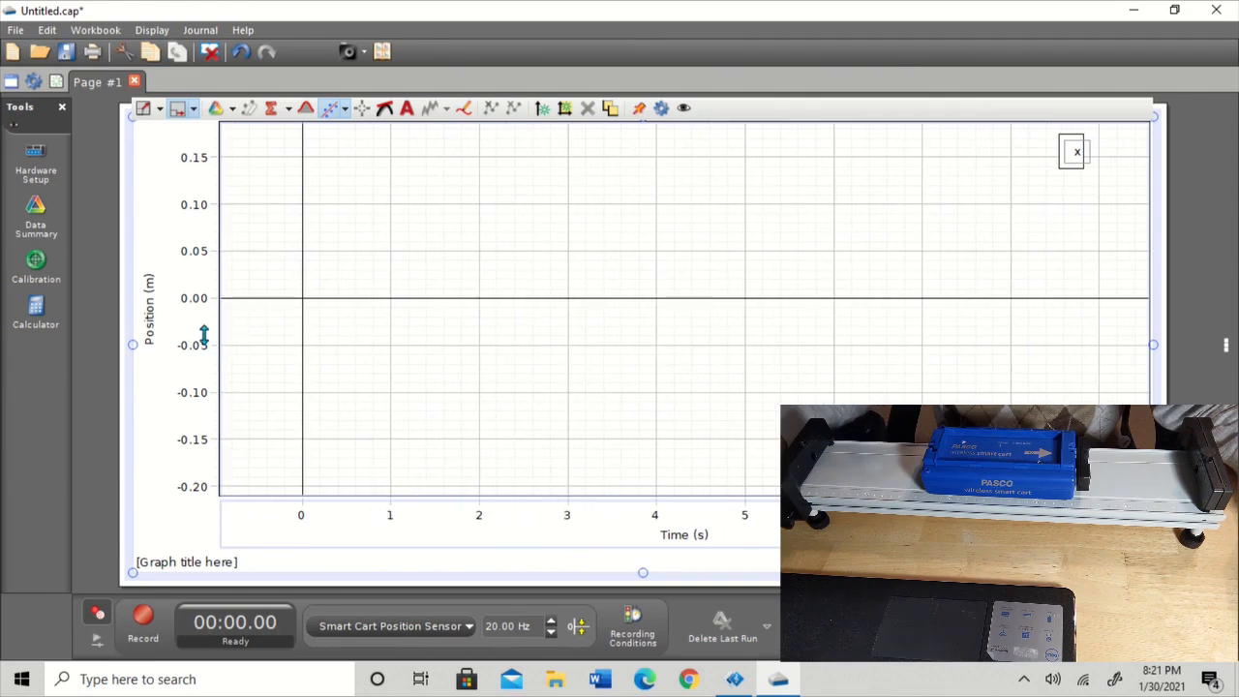
{"action": "mouse_move", "coordinate": [189, 341]}
{"action": "left_mouse_down"}
{"action": "mouse_move", "coordinate": [195, 485]}
{"action": "mouse_move", "coordinate": [207, 340]}
{"action": "left_mouse_up"}
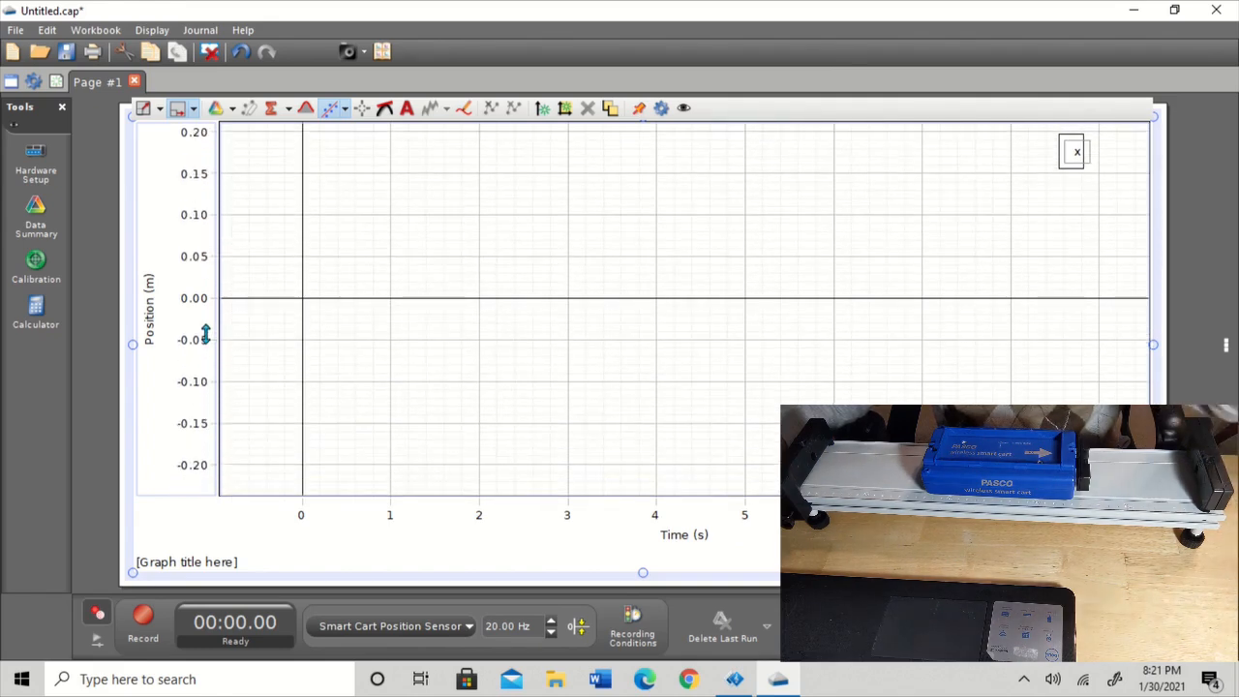
{"action": "left_click_drag", "start_coordinate": [190, 464], "coordinate": [193, 332]}
{"action": "mouse_move", "coordinate": [173, 412]}
{"action": "left_mouse_down"}
{"action": "mouse_move", "coordinate": [185, 406]}
{"action": "mouse_move", "coordinate": [173, 431]}
{"action": "left_mouse_up"}
{"action": "left_click_drag", "start_coordinate": [184, 360], "coordinate": [194, 396]}
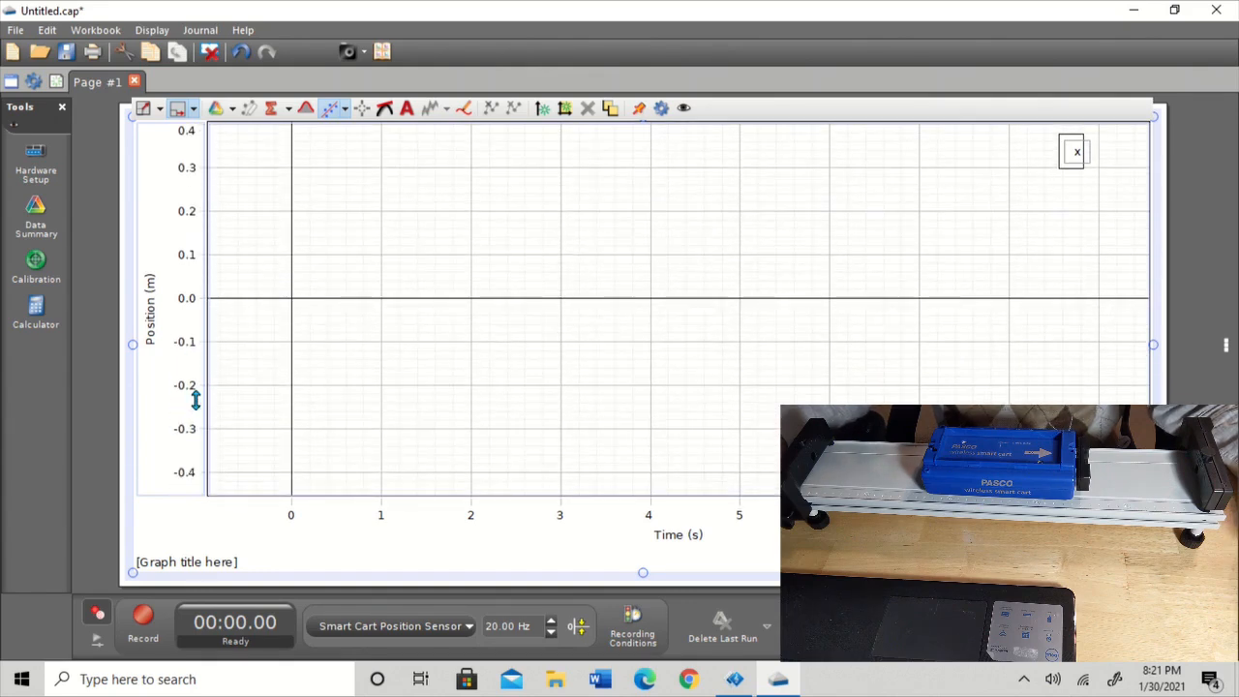
{"action": "mouse_move", "coordinate": [335, 332]}
{"action": "left_mouse_down"}
{"action": "mouse_move", "coordinate": [312, 382]}
{"action": "mouse_move", "coordinate": [338, 393]}
{"action": "mouse_move", "coordinate": [335, 342]}
{"action": "left_mouse_up"}
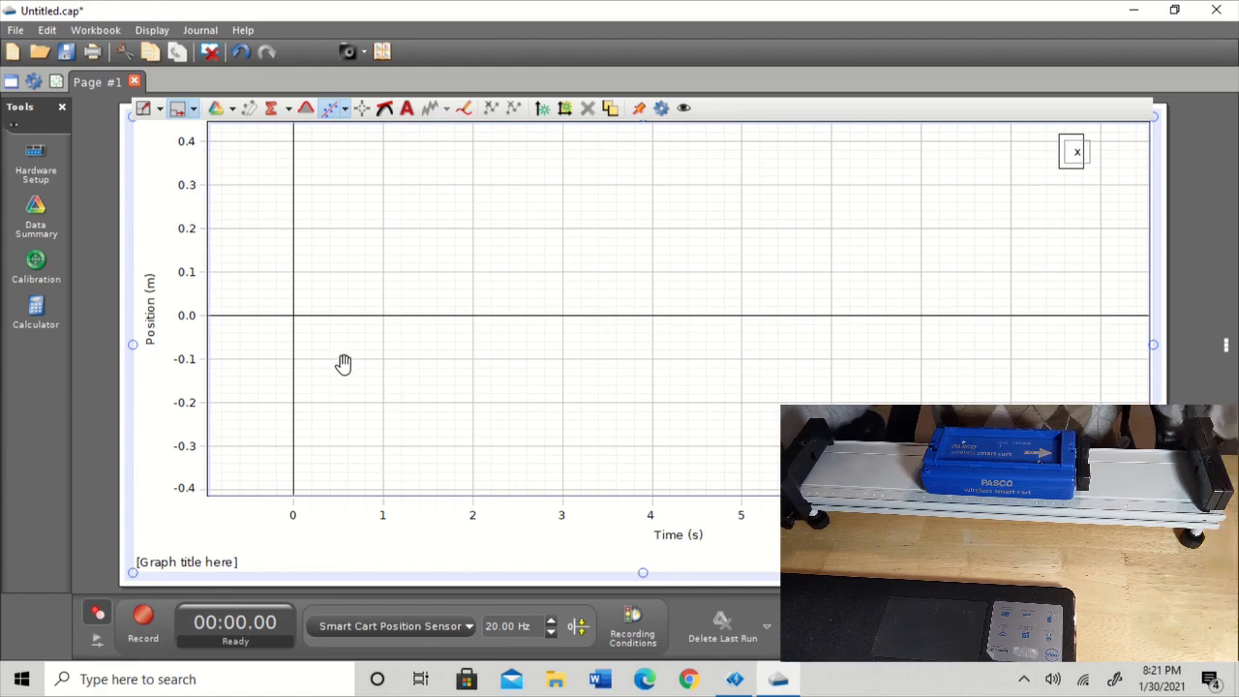
- Record a short run of about 7 seconds with the cart at rest and delete that run
{"action": "left_click", "coordinate": [143, 620]}
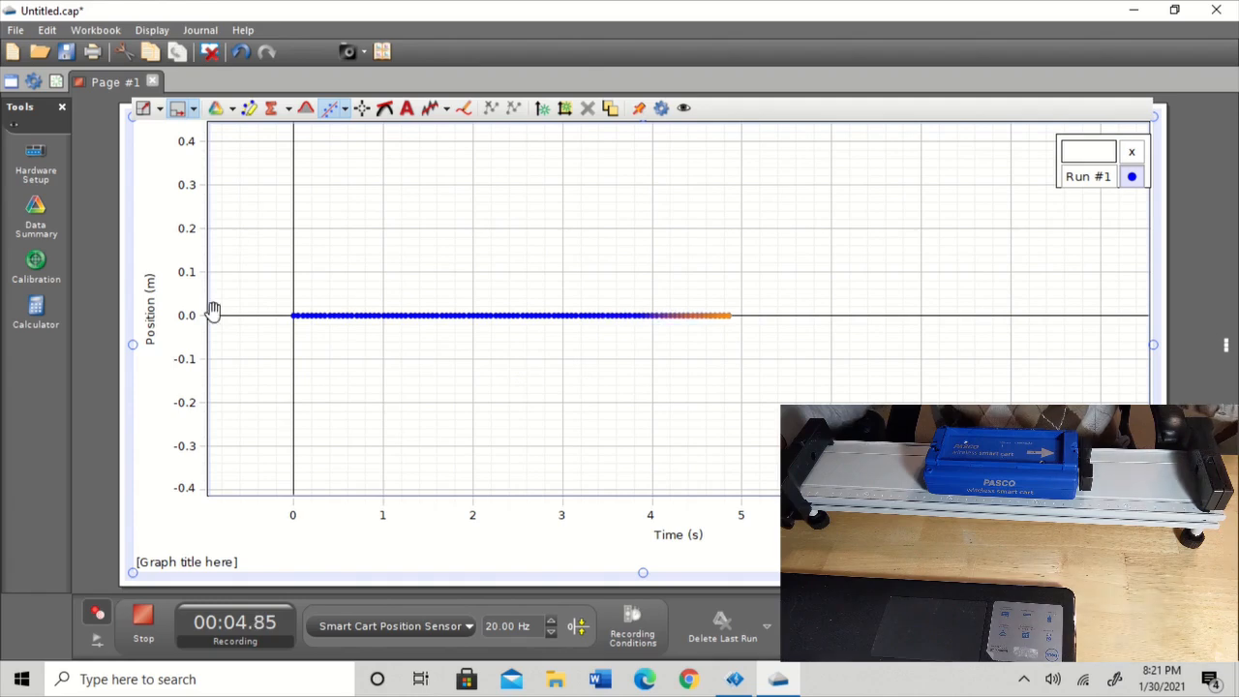
{"action": "left_click", "coordinate": [141, 620]}
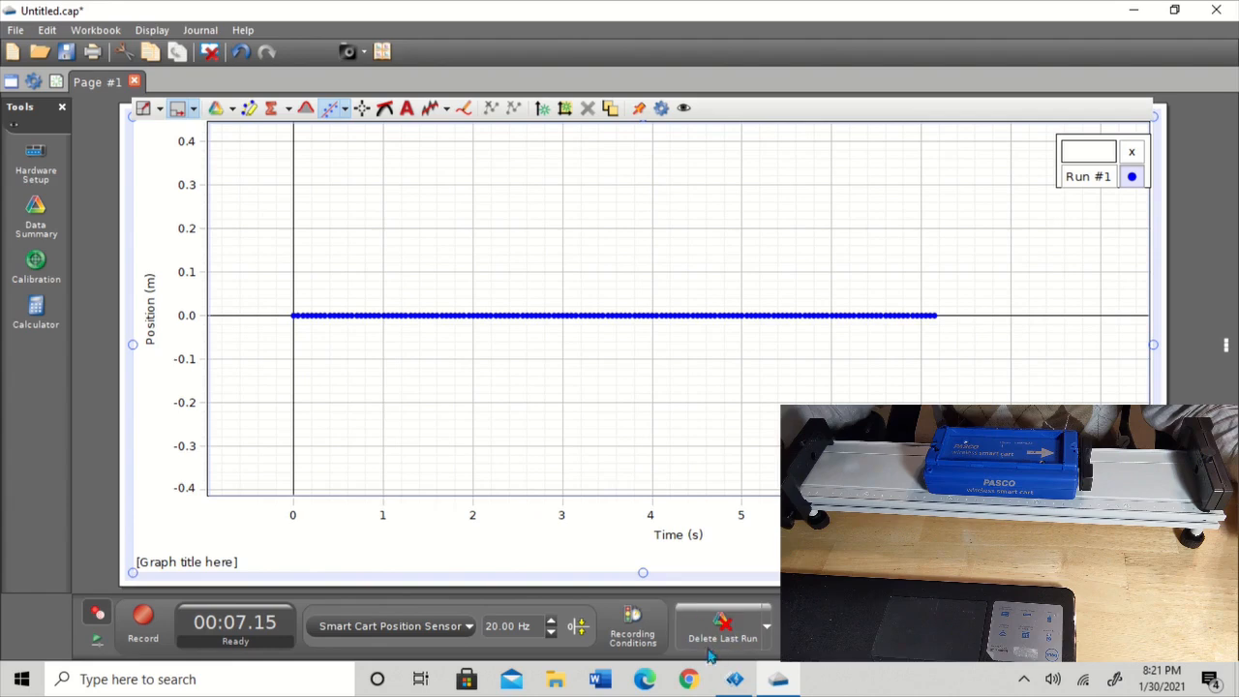
{"action": "left_click", "coordinate": [745, 630]}
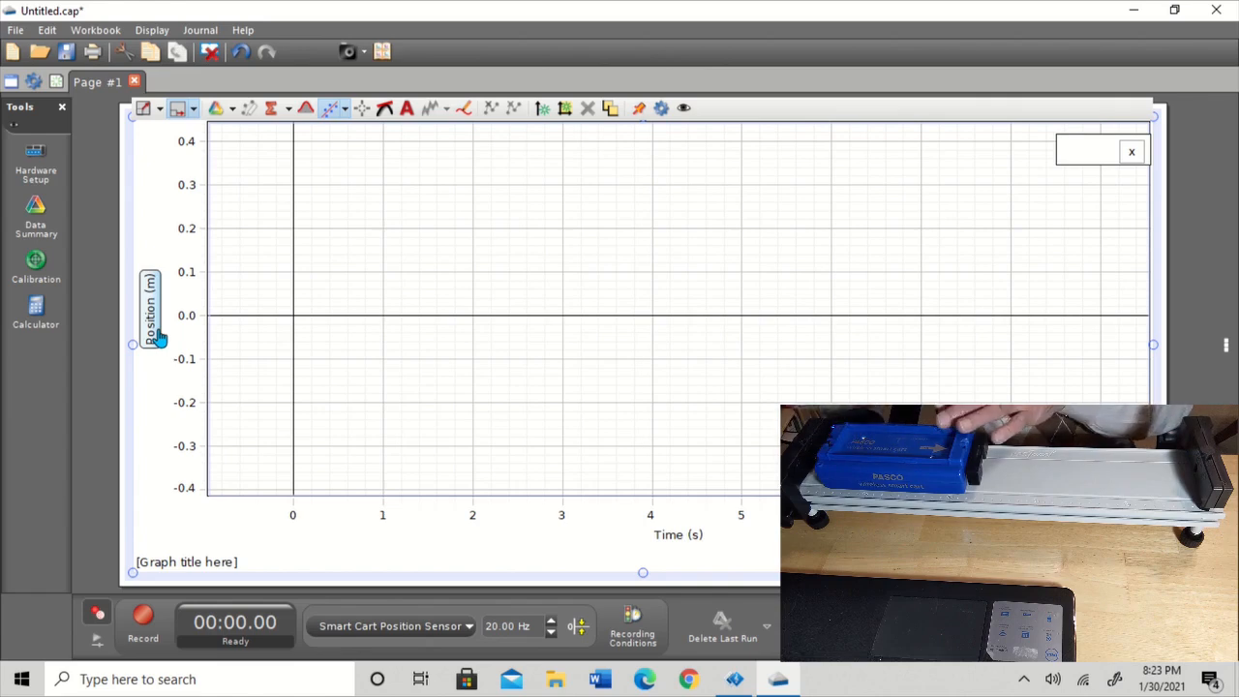
- Record a run of about 4.5 seconds while the cart travels along the track and back
{"action": "left_click", "coordinate": [144, 625]}
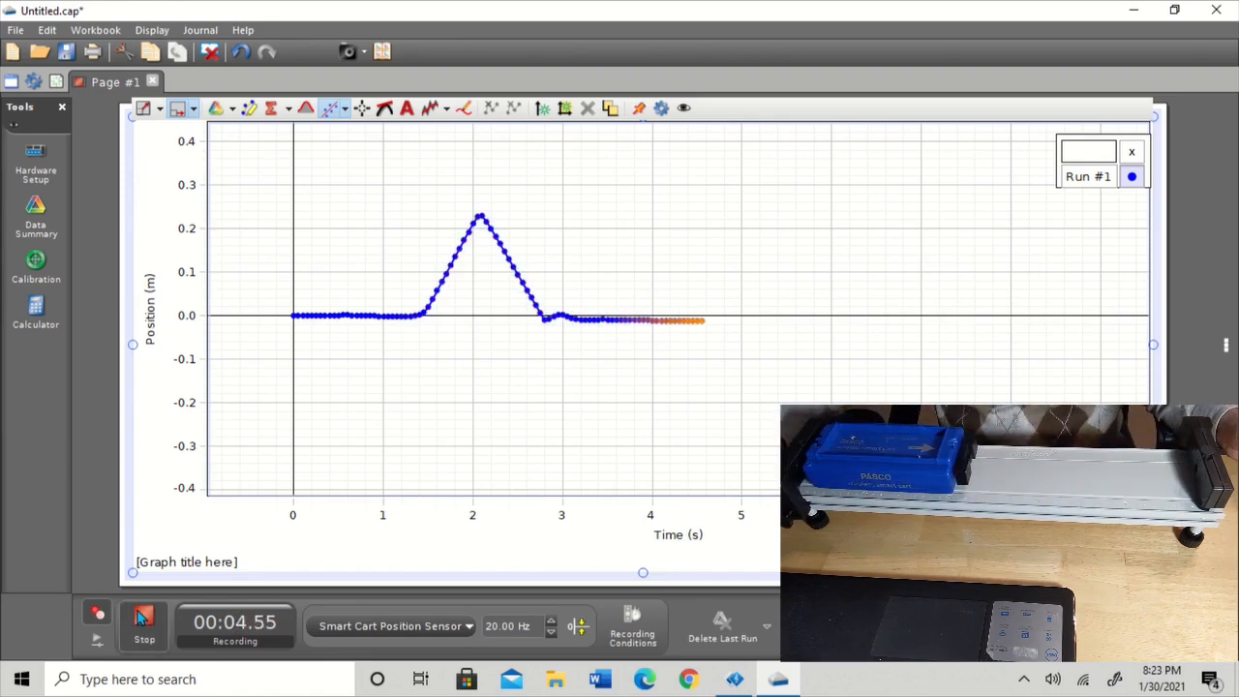
{"action": "left_click", "coordinate": [141, 618]}
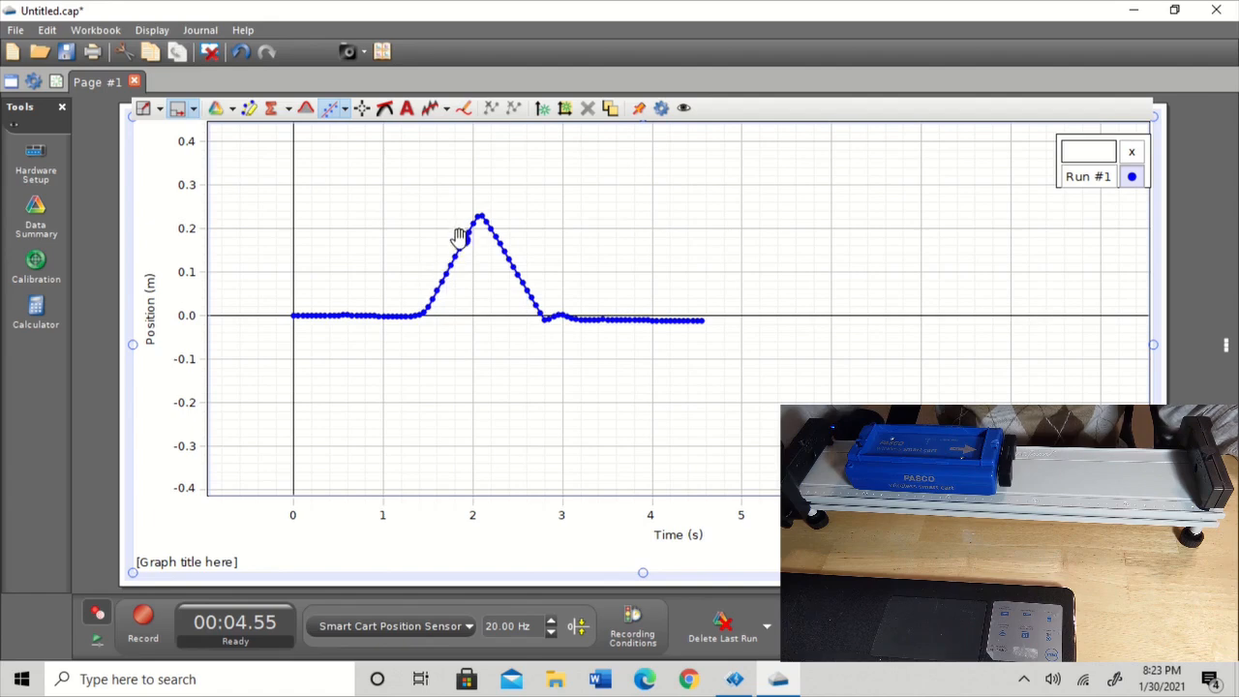
- Add a data highlighter to the graph and fit it over the straight rising section of Run #1, ending at about 2 s
{"action": "left_click", "coordinate": [251, 110]}
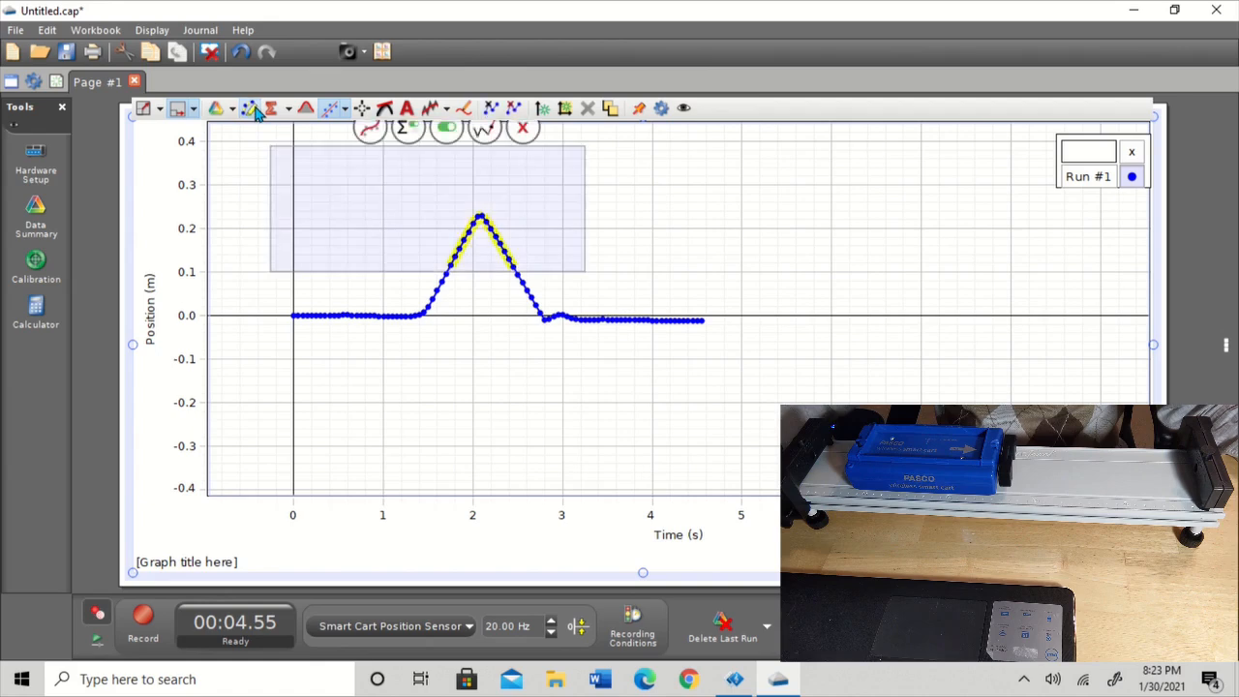
{"action": "left_click_drag", "start_coordinate": [368, 186], "coordinate": [643, 202]}
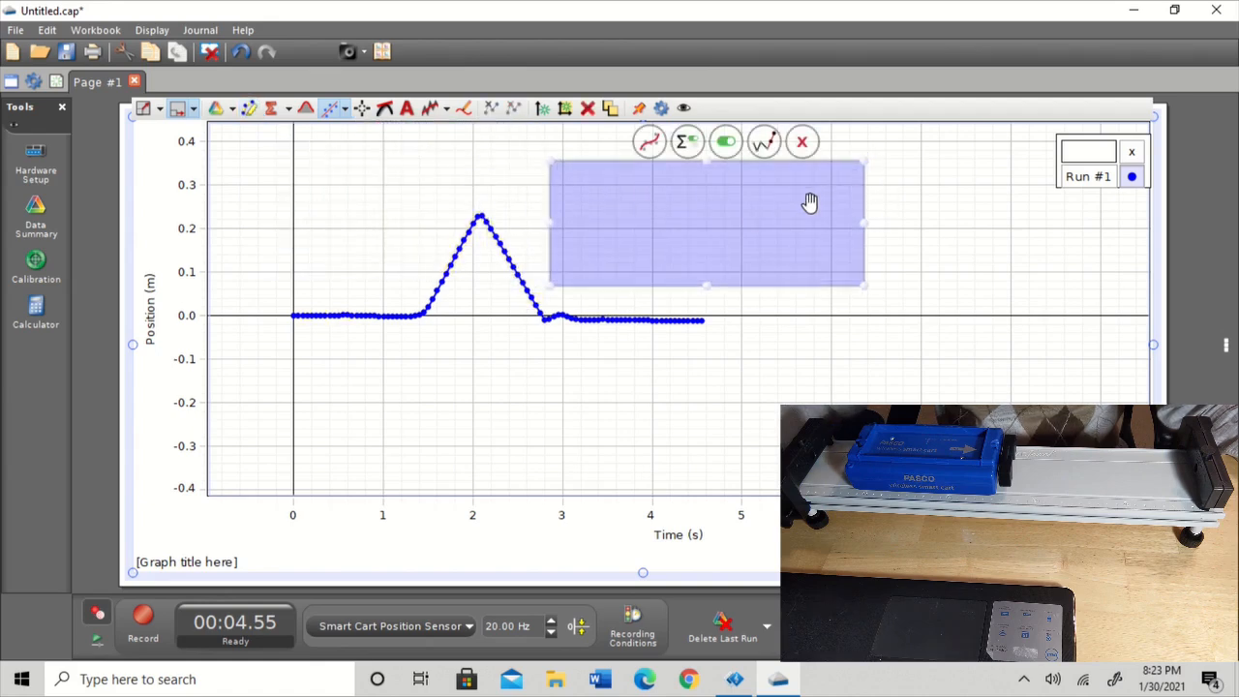
{"action": "left_click_drag", "start_coordinate": [810, 202], "coordinate": [554, 202]}
{"action": "left_click_drag", "start_coordinate": [300, 163], "coordinate": [459, 171]}
{"action": "left_click_drag", "start_coordinate": [531, 197], "coordinate": [435, 219]}
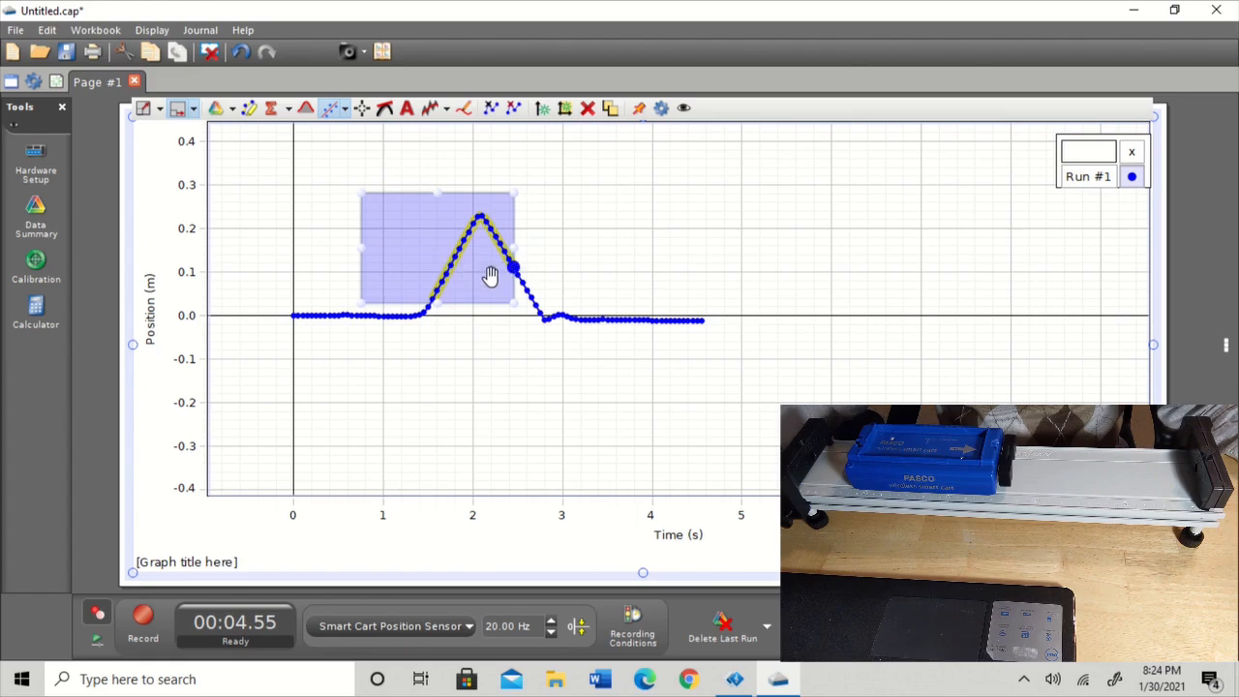
{"action": "left_click_drag", "start_coordinate": [419, 250], "coordinate": [378, 253]}
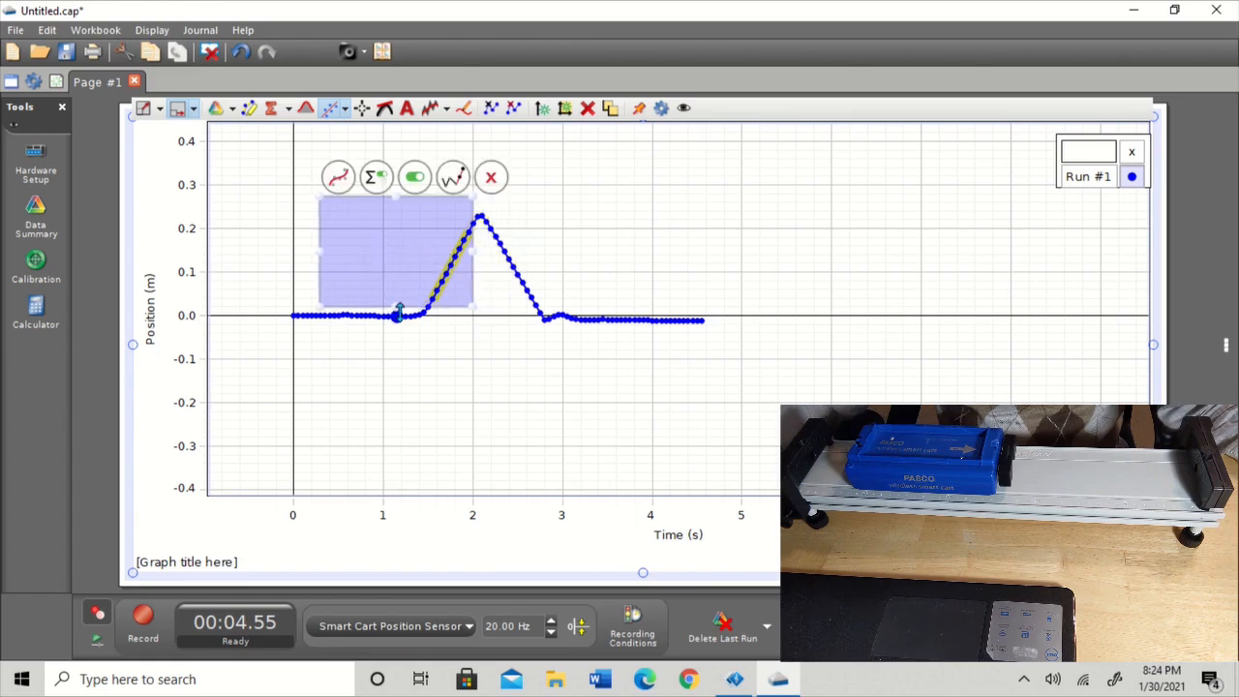
{"action": "mouse_move", "coordinate": [401, 306]}
{"action": "left_mouse_down"}
{"action": "mouse_move", "coordinate": [401, 338]}
{"action": "mouse_move", "coordinate": [395, 300]}
{"action": "left_mouse_up"}
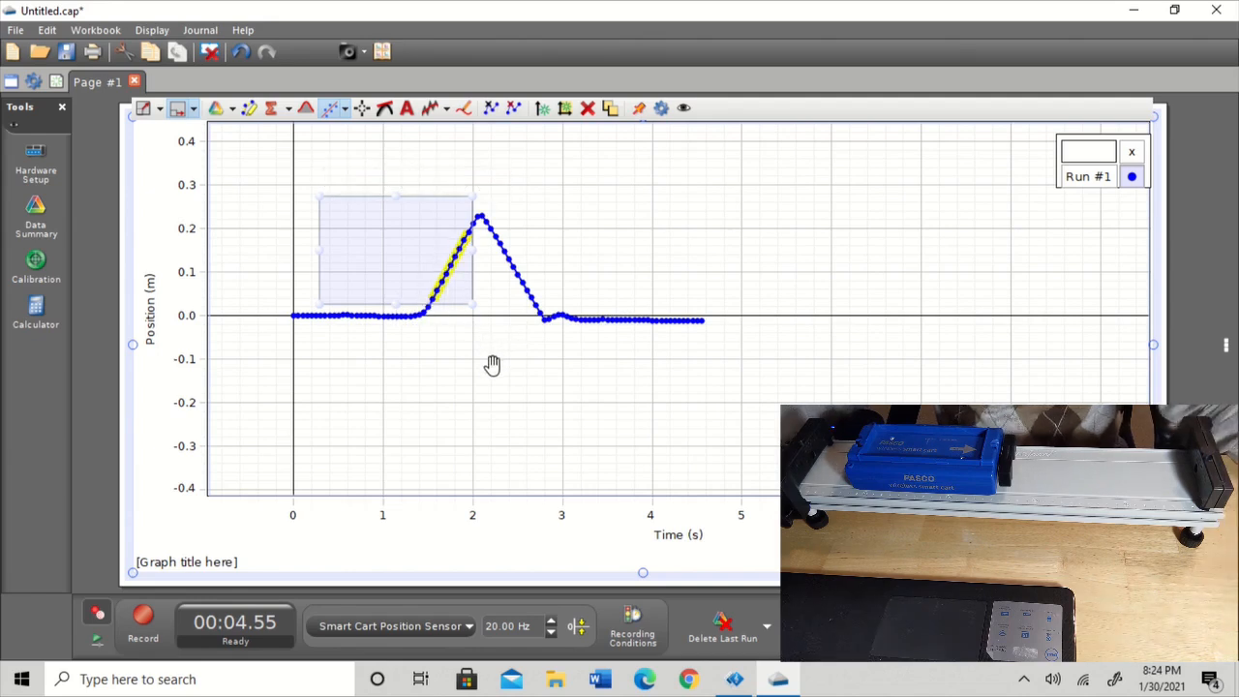
- Apply a Linear (mt + b) curve fit to the highlighted data and rescale the position axis to inspect the fitted line
{"action": "left_click", "coordinate": [348, 110]}
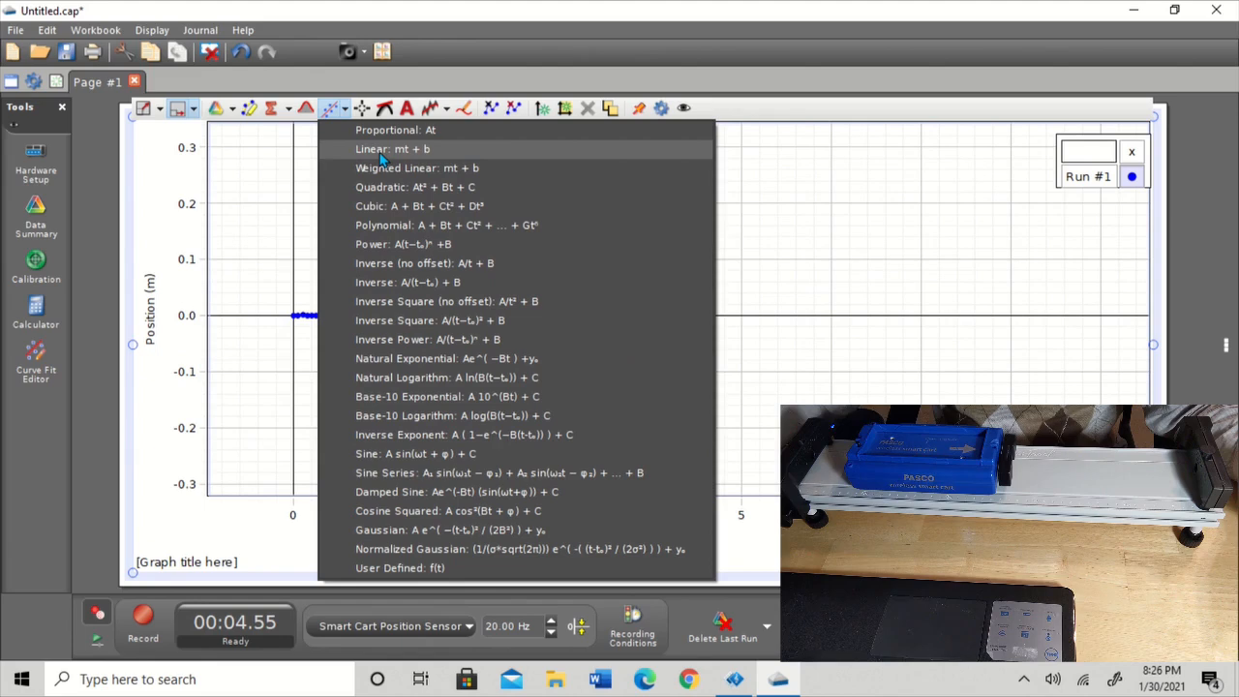
{"action": "left_click", "coordinate": [382, 151]}
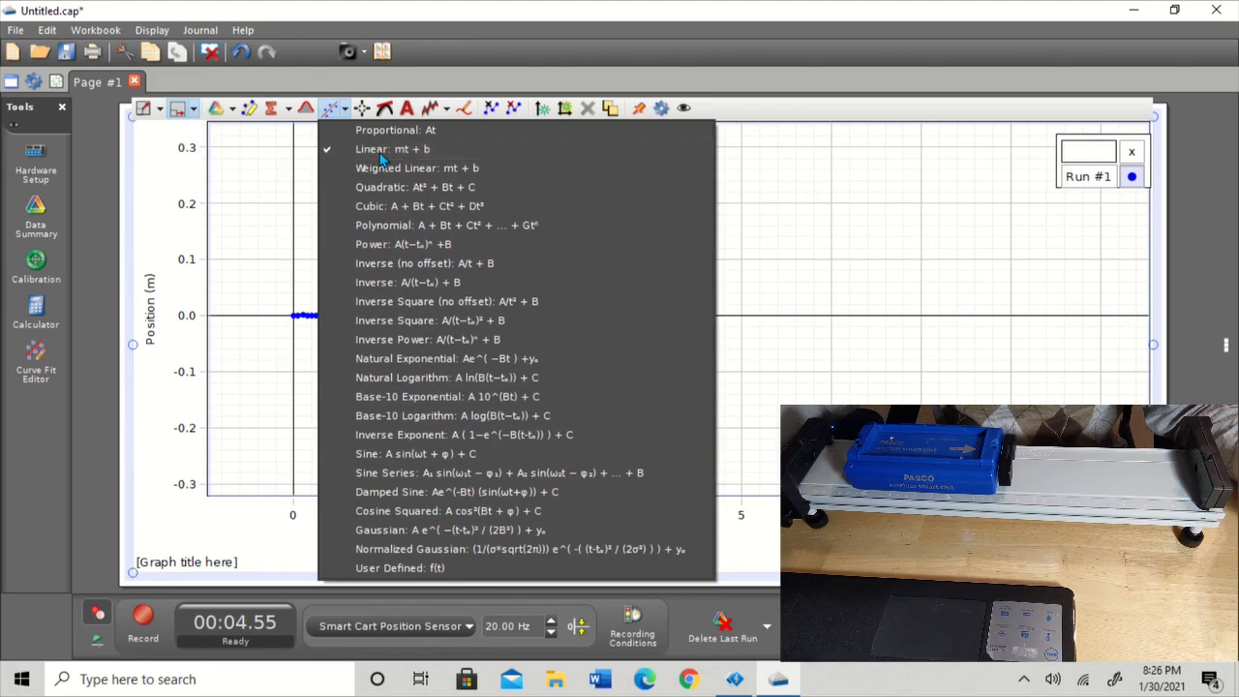
{"action": "left_click", "coordinate": [848, 235]}
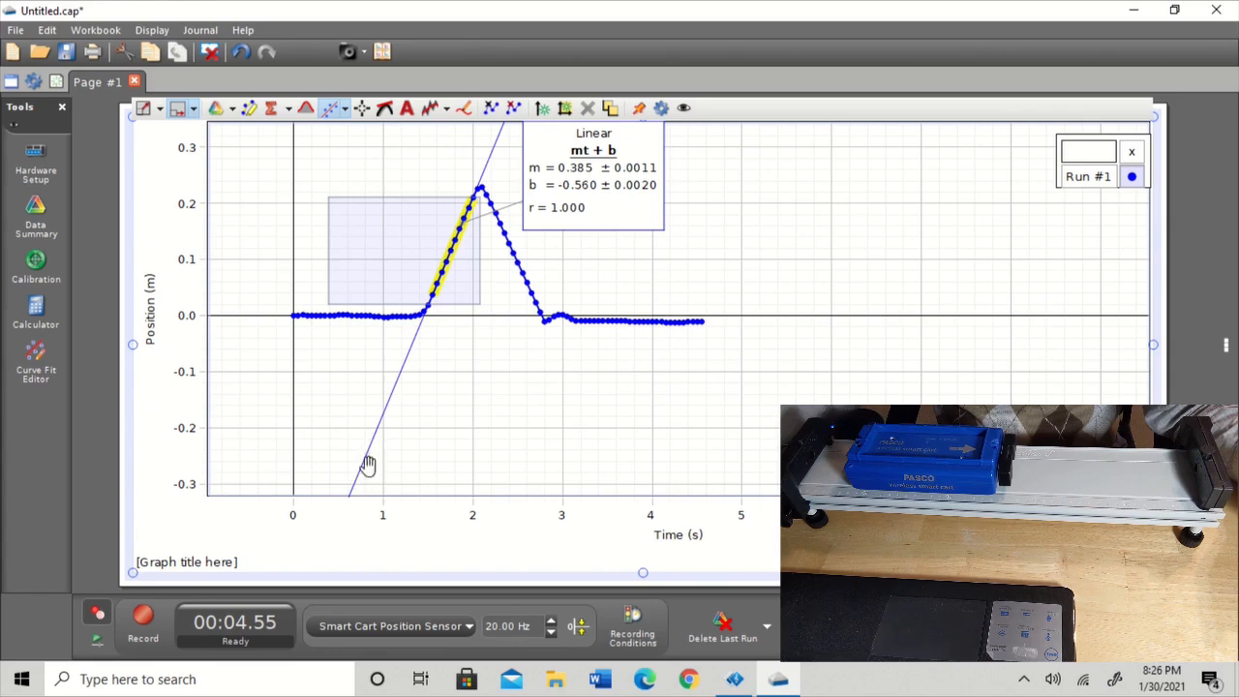
{"action": "left_click_drag", "start_coordinate": [182, 434], "coordinate": [206, 372]}
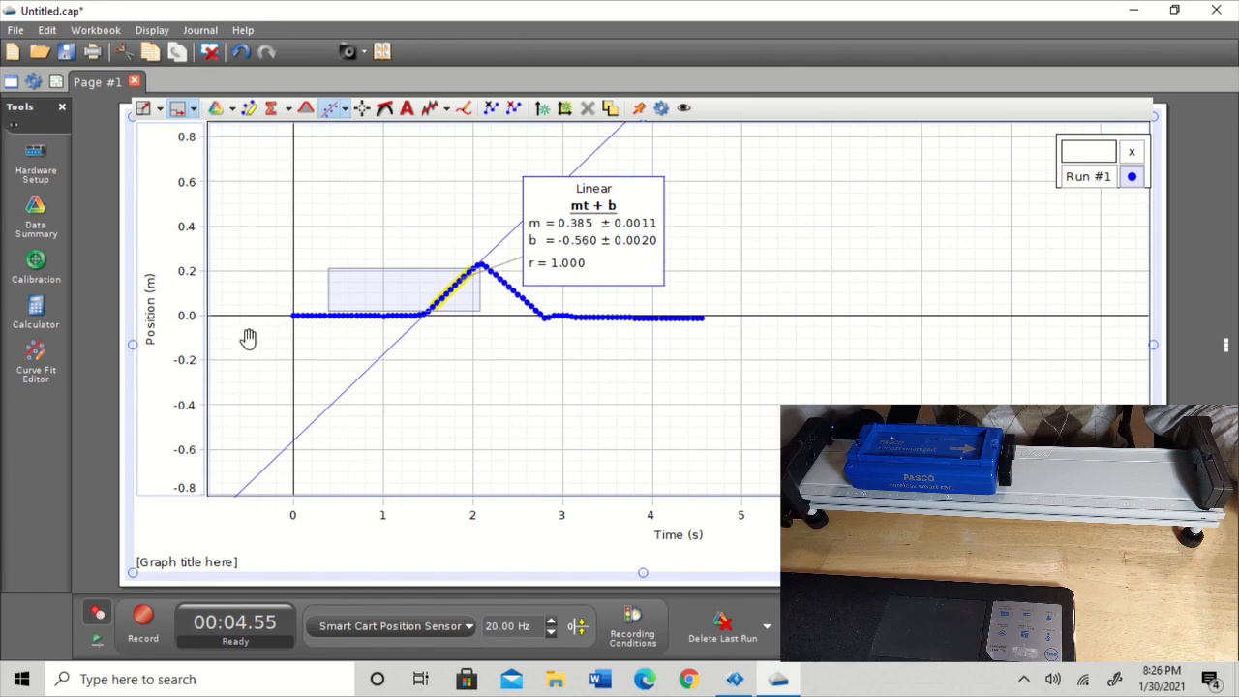
{"action": "left_click_drag", "start_coordinate": [184, 359], "coordinate": [189, 422]}
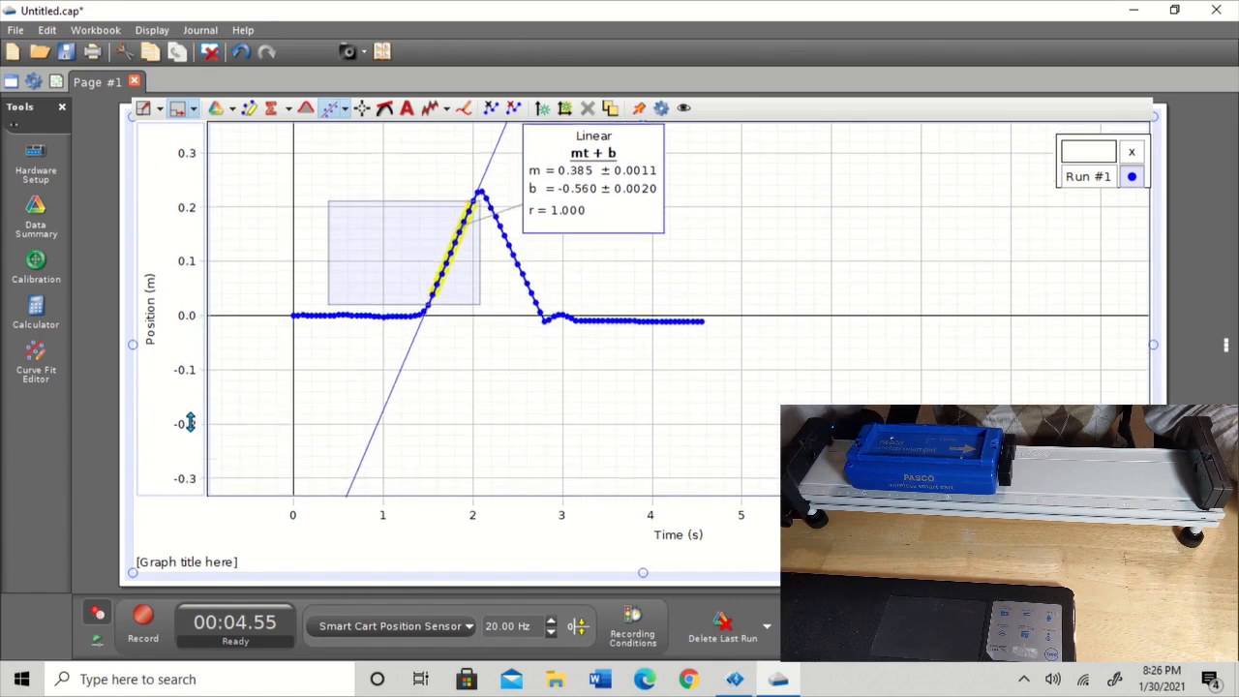
- Delete the highlighter from the rising section and remove the linear curve fit from the graph
{"action": "left_click", "coordinate": [388, 230]}
{"action": "right_click", "coordinate": [388, 239]}
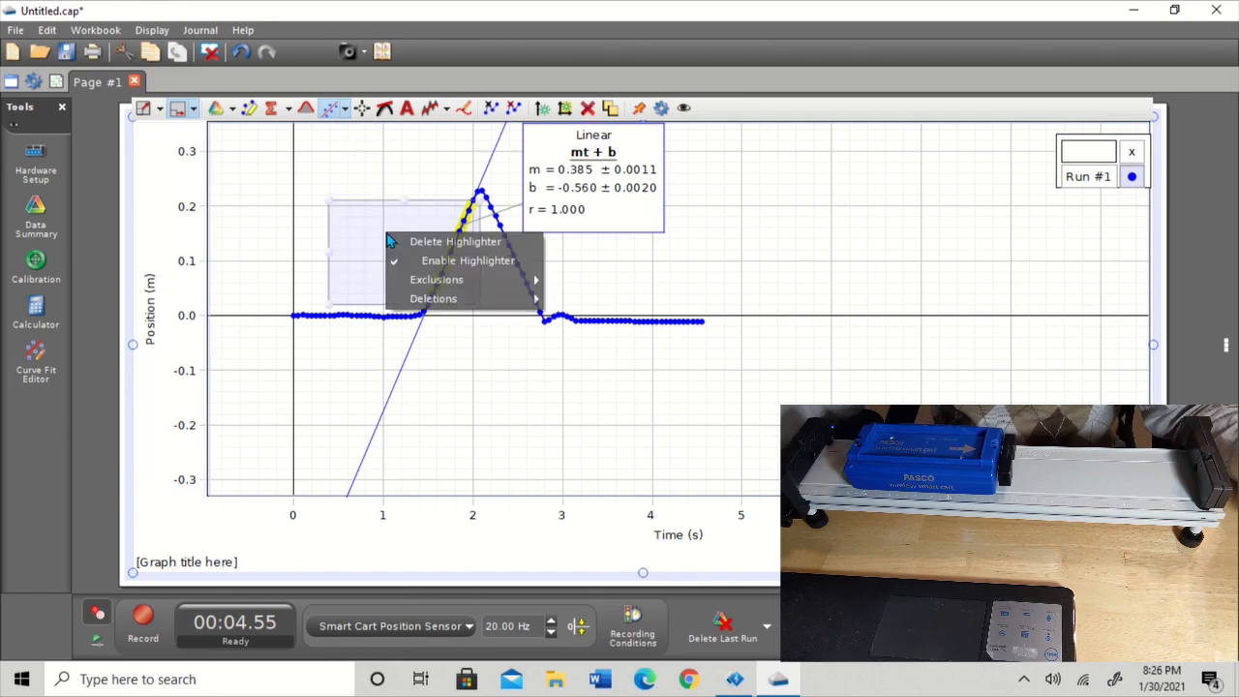
{"action": "left_click", "coordinate": [436, 241]}
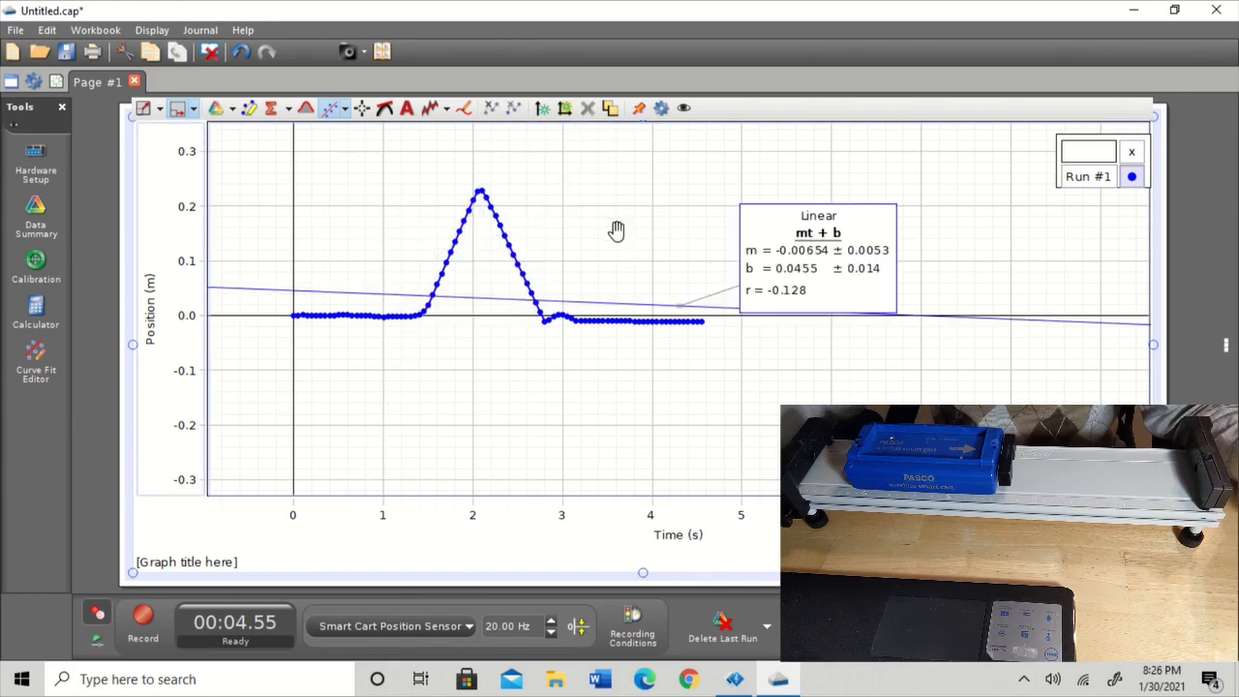
{"action": "left_click", "coordinate": [346, 111]}
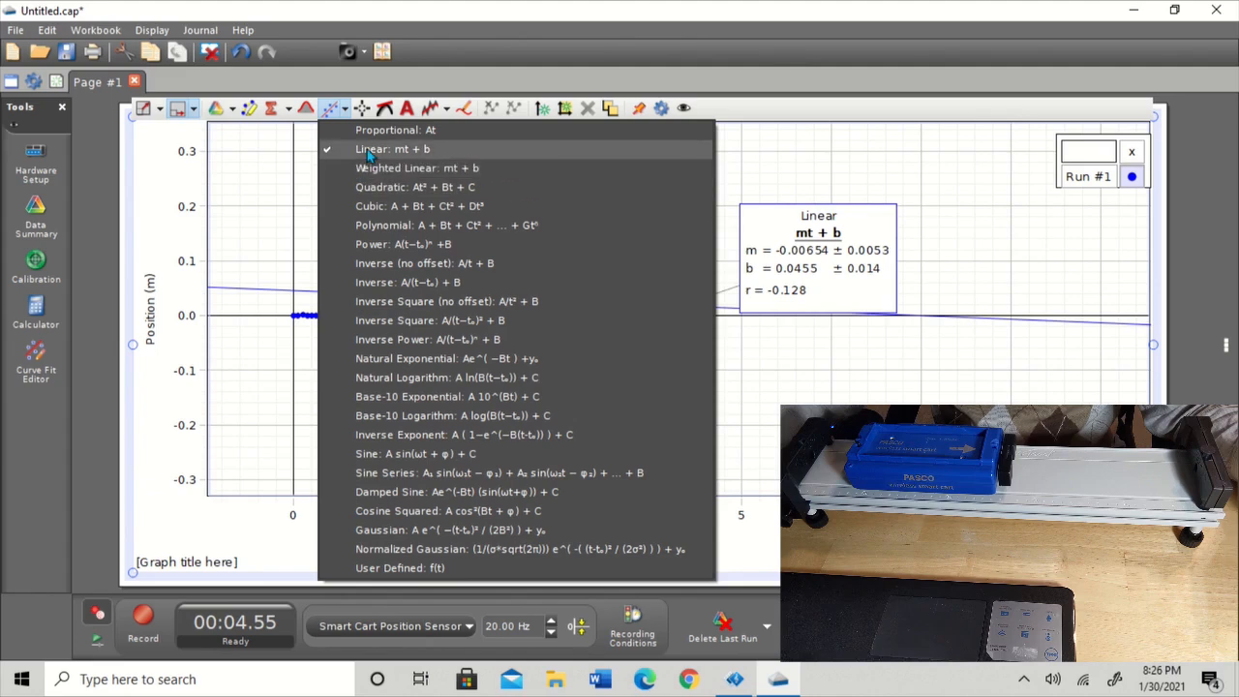
{"action": "left_click", "coordinate": [368, 151]}
{"action": "left_click", "coordinate": [866, 197]}
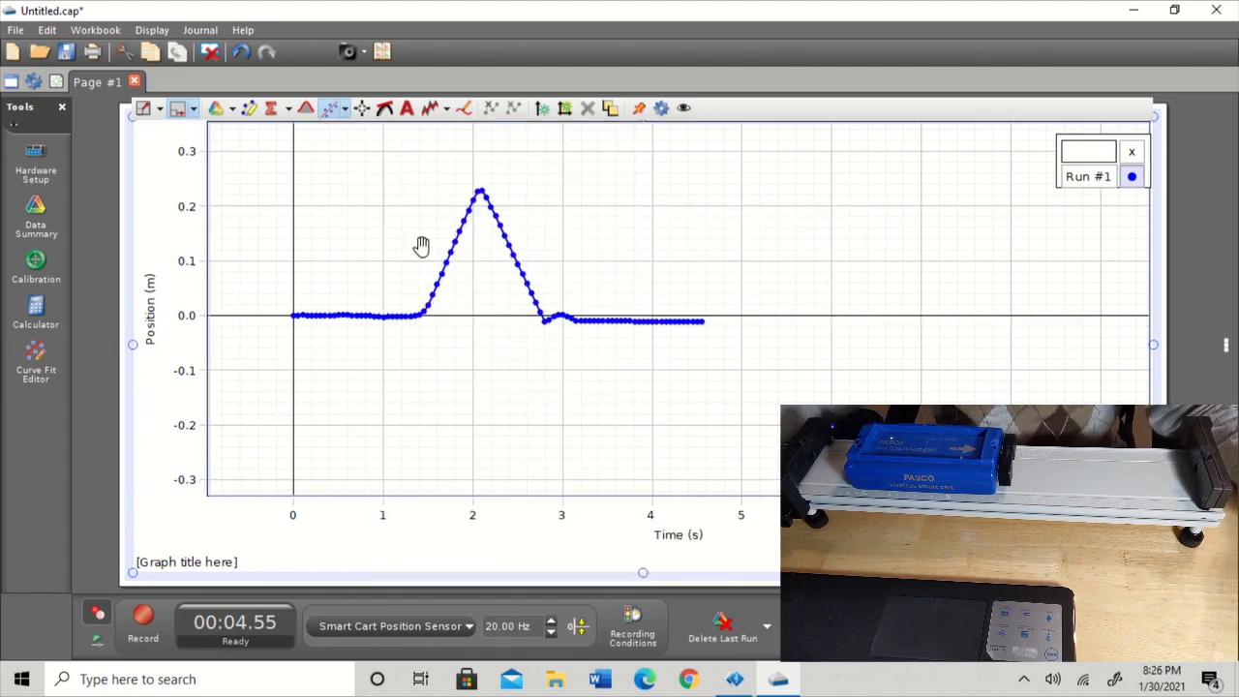
- Highlight the curved start of the cart's motion from about 1.3 to 1.8 s and stretch both axes around it
{"action": "left_click", "coordinate": [249, 108]}
{"action": "left_click_drag", "start_coordinate": [364, 252], "coordinate": [520, 420]}
{"action": "left_click_drag", "start_coordinate": [752, 413], "coordinate": [420, 338]}
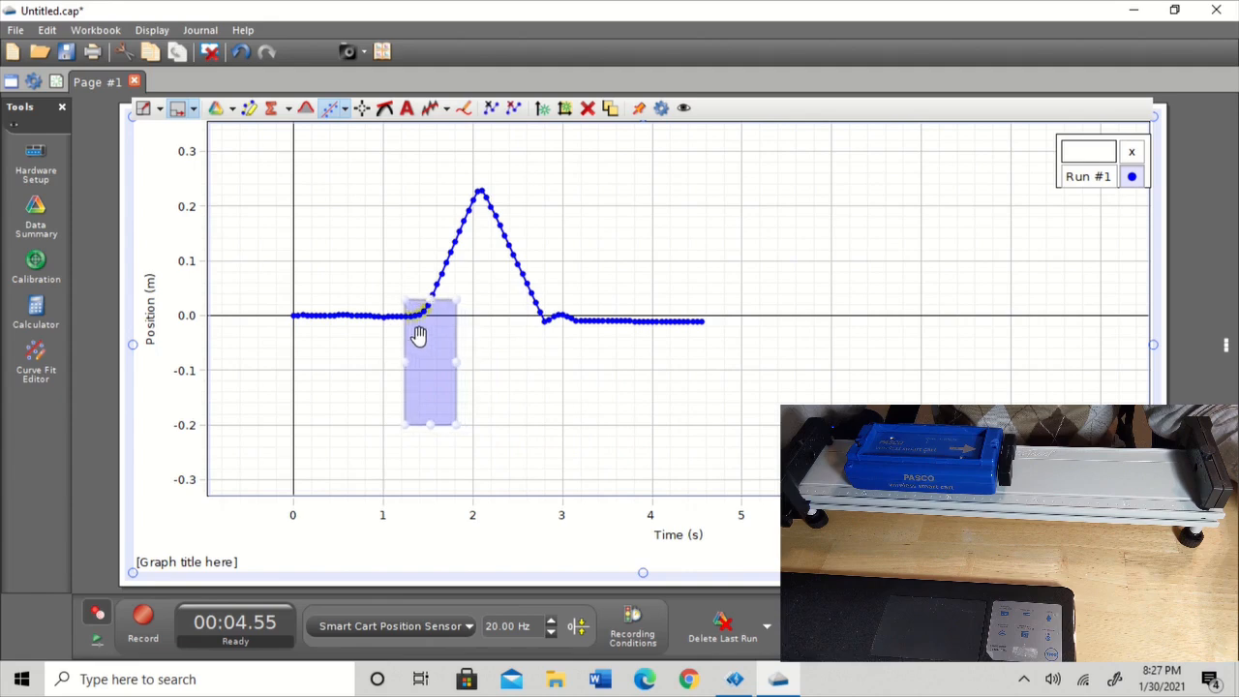
{"action": "left_click_drag", "start_coordinate": [171, 299], "coordinate": [181, 239]}
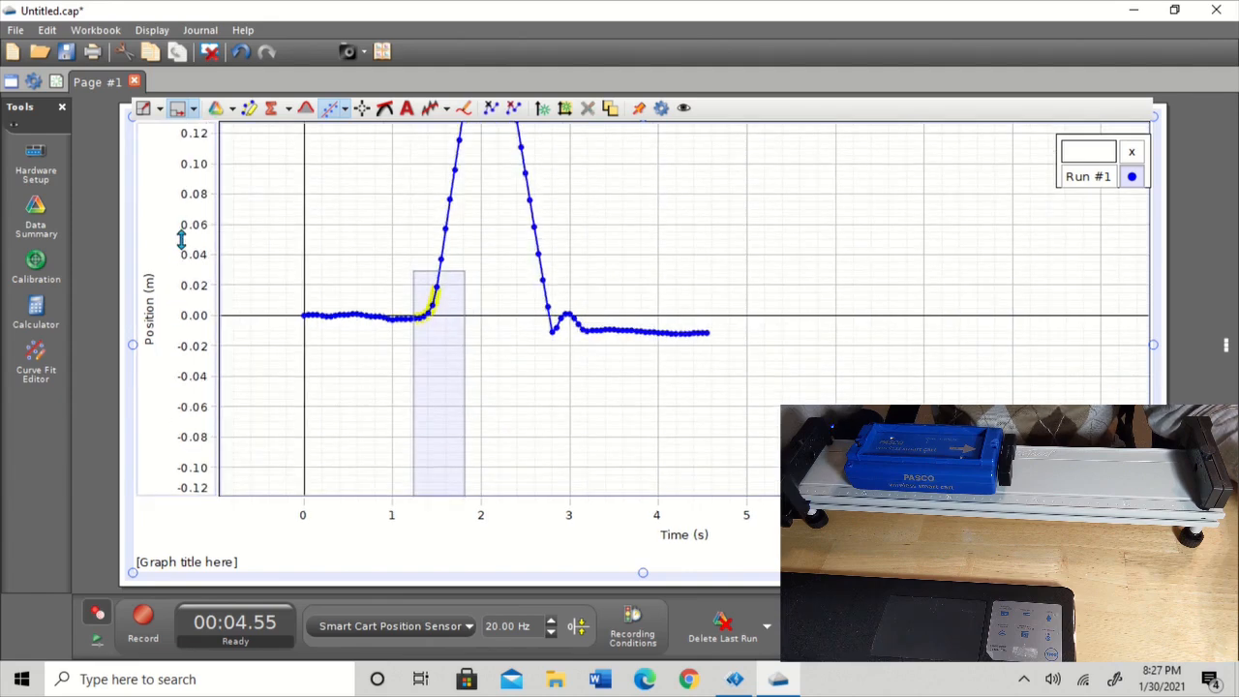
{"action": "left_click_drag", "start_coordinate": [474, 519], "coordinate": [682, 546]}
{"action": "left_click_drag", "start_coordinate": [630, 450], "coordinate": [639, 401]}
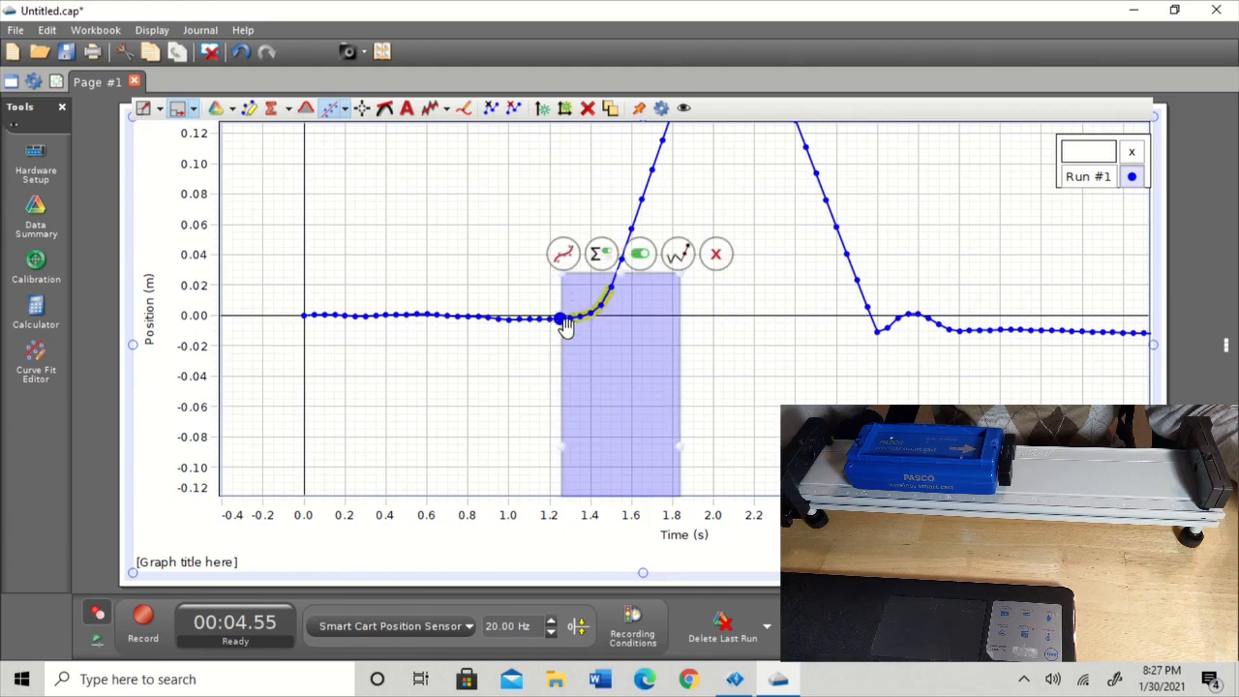
- Apply a Quadratic (At² + Bt + C) curve fit to the highlighted curved start of Run #1
{"action": "left_click", "coordinate": [346, 111]}
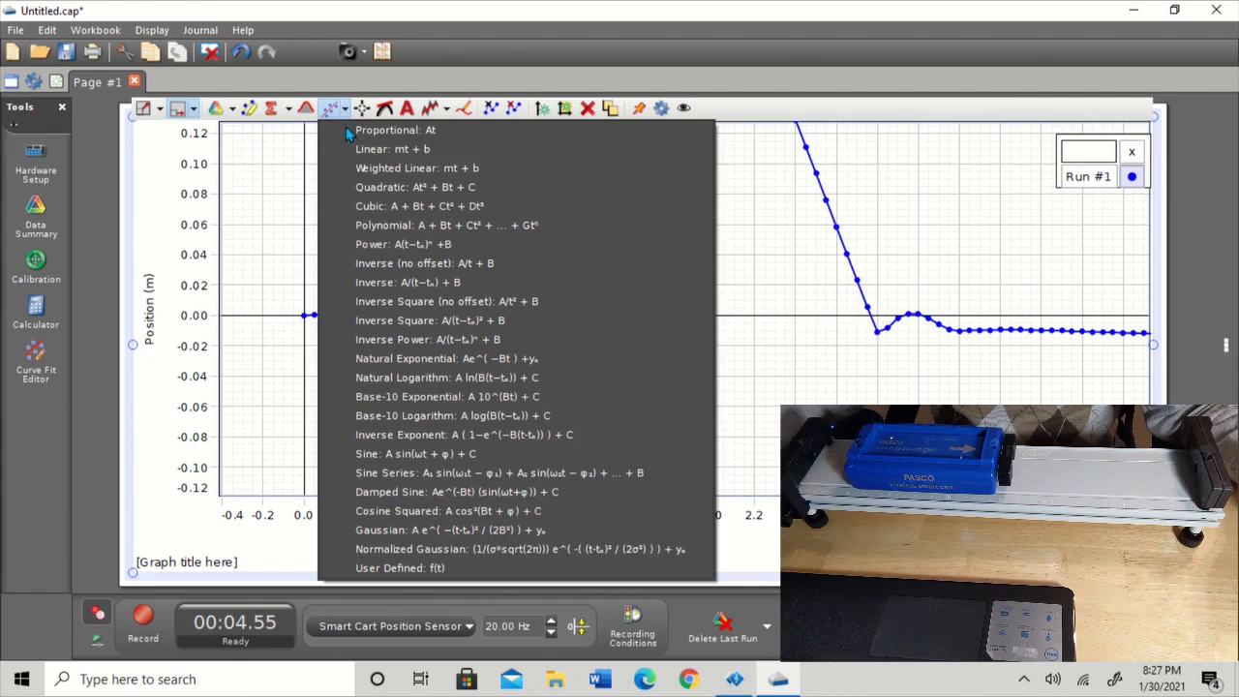
{"action": "left_click", "coordinate": [391, 188]}
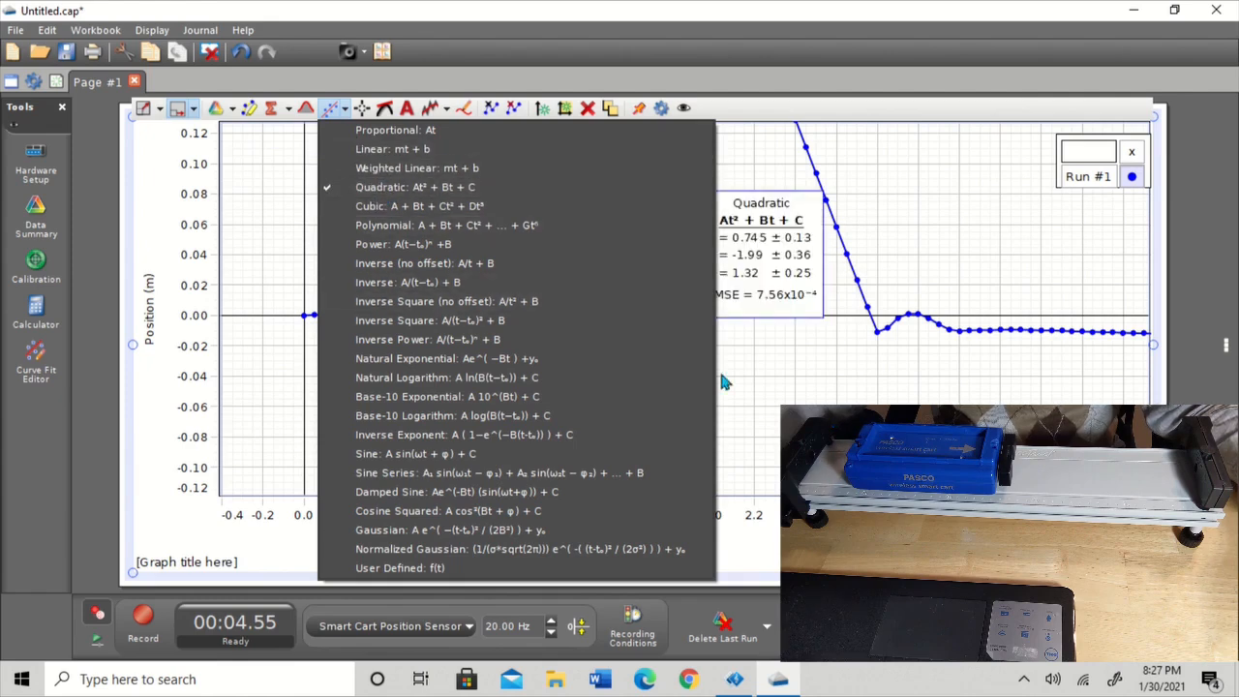
{"action": "left_click", "coordinate": [762, 382]}
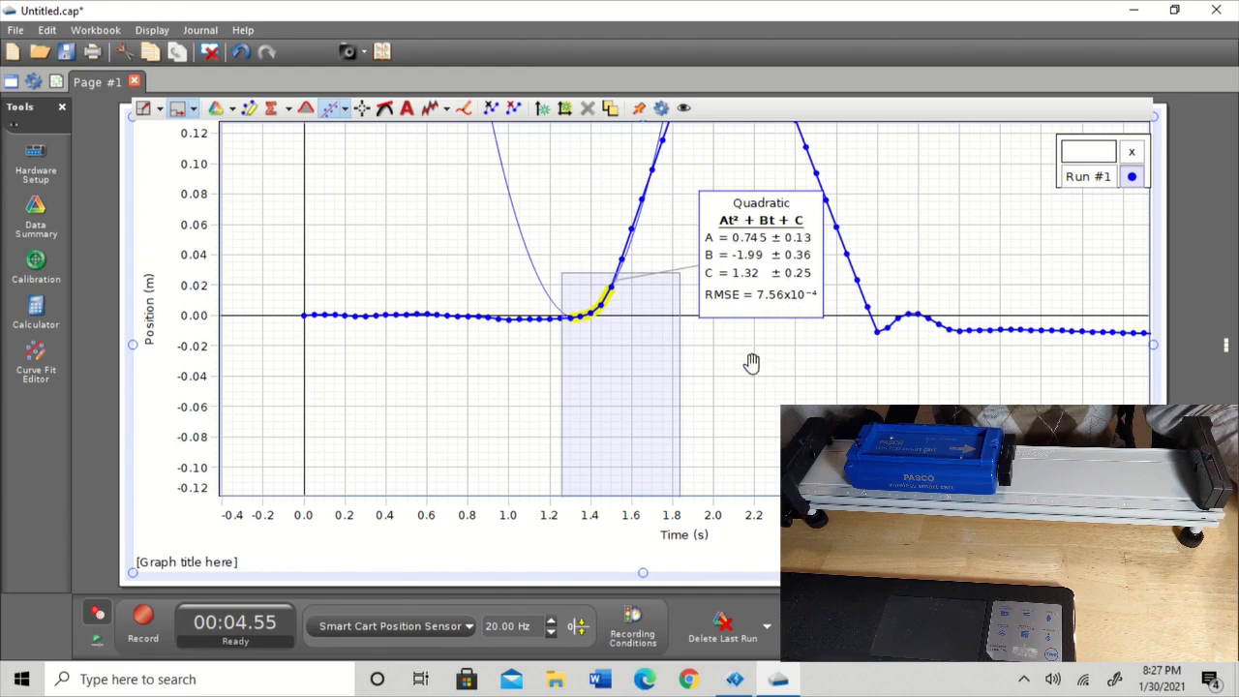
- Delete the highlighter from the curved section and remove the quadratic fit from the graph
{"action": "right_click", "coordinate": [646, 370]}
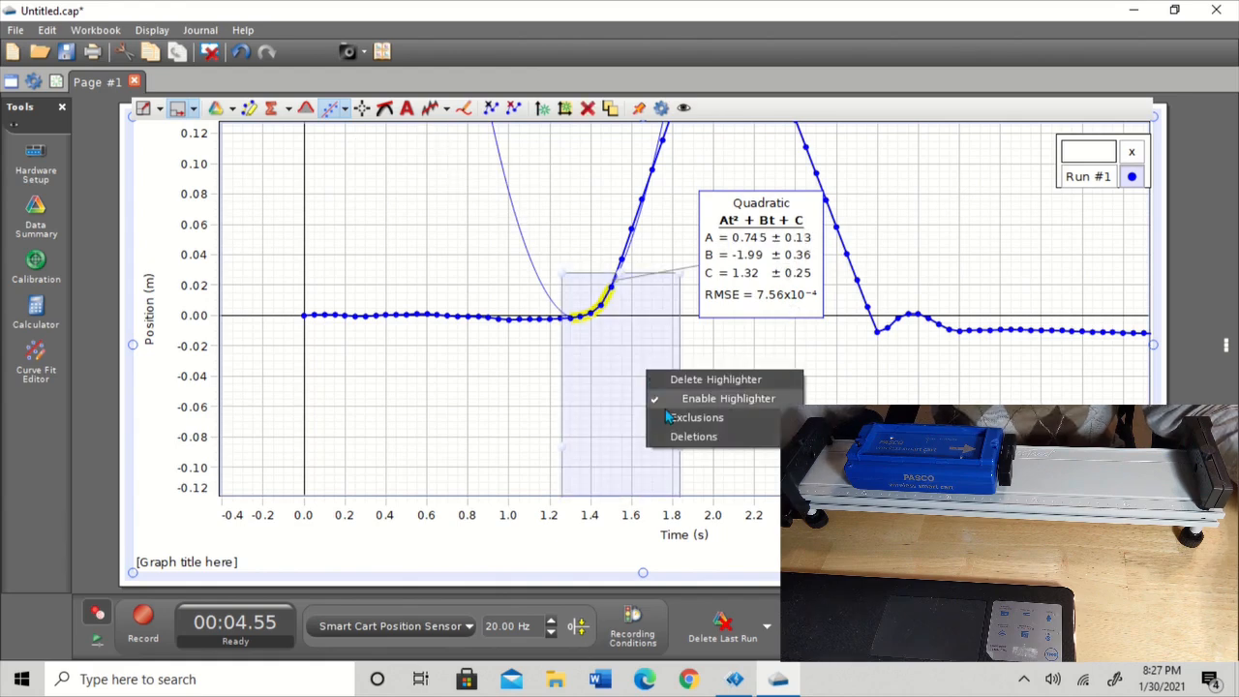
{"action": "left_click", "coordinate": [722, 381]}
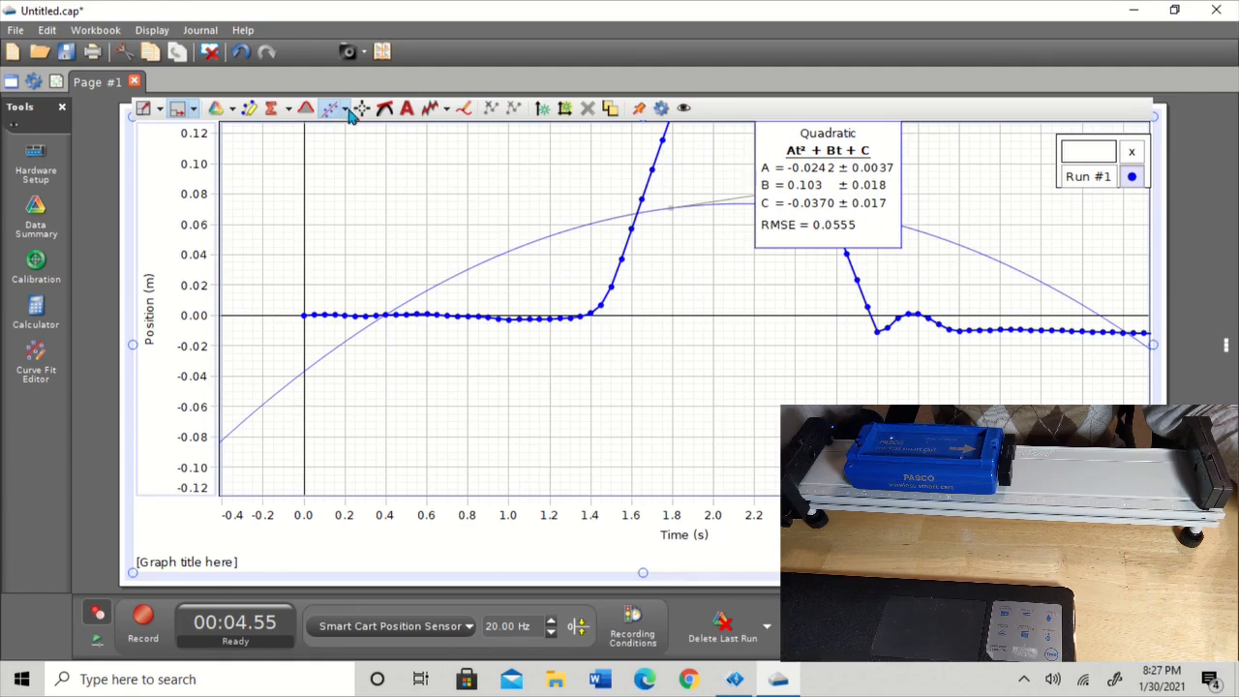
{"action": "left_click", "coordinate": [345, 110]}
{"action": "left_click", "coordinate": [416, 187]}
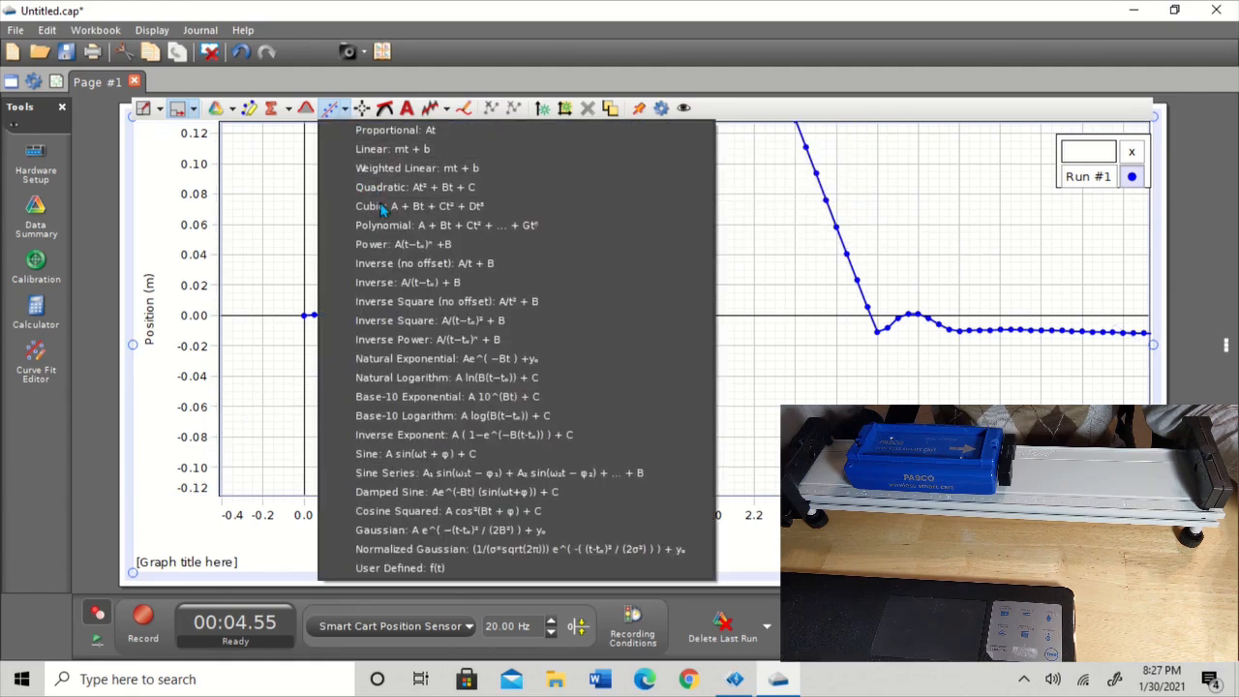
{"action": "left_click", "coordinate": [742, 366]}
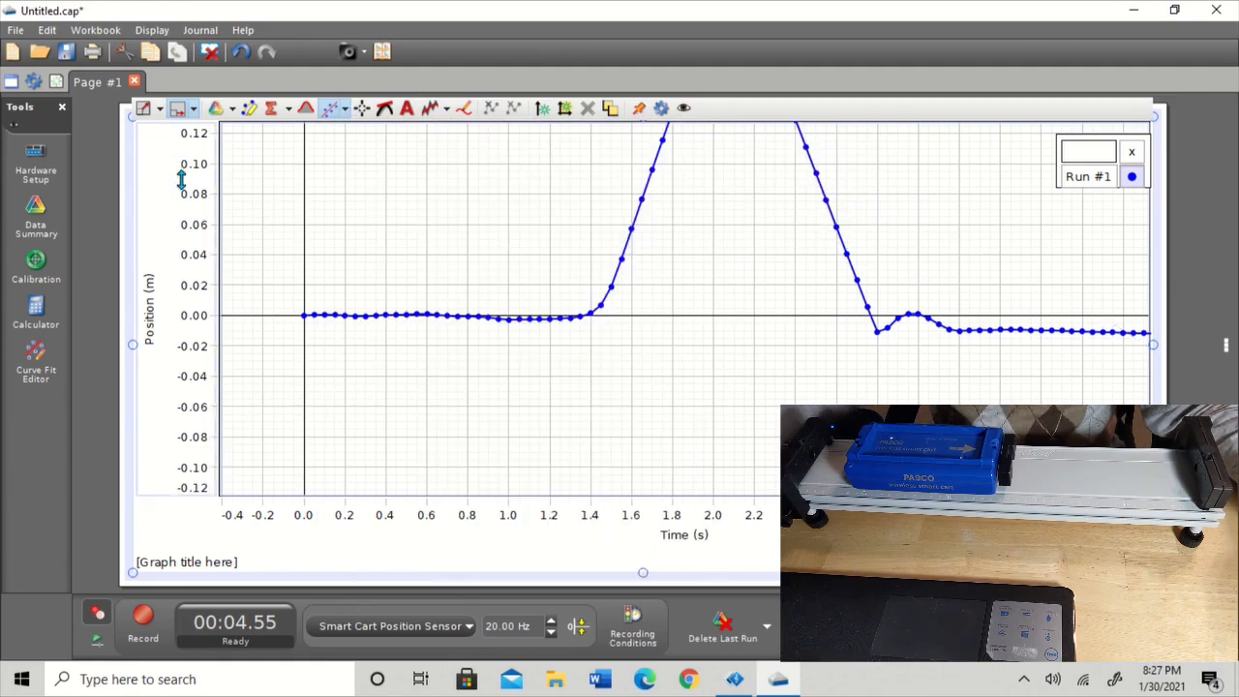
- Highlight the whole position peak from about 1.4 to 2.8 s and display the area under the highlighted data
{"action": "left_click_drag", "start_coordinate": [181, 180], "coordinate": [178, 267]}
{"action": "left_click_drag", "start_coordinate": [712, 516], "coordinate": [561, 513]}
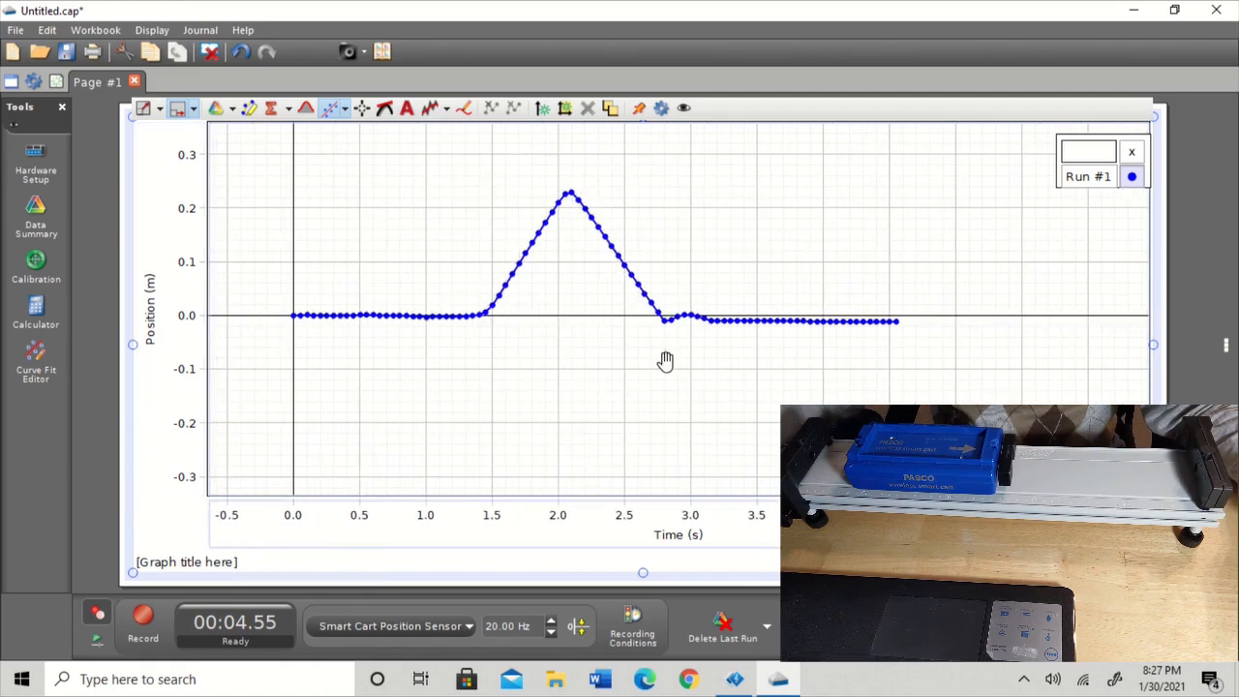
{"action": "left_click", "coordinate": [249, 108]}
{"action": "mouse_move", "coordinate": [281, 155]}
{"action": "left_mouse_down"}
{"action": "mouse_move", "coordinate": [410, 268]}
{"action": "mouse_move", "coordinate": [513, 283]}
{"action": "mouse_move", "coordinate": [575, 258]}
{"action": "left_mouse_up"}
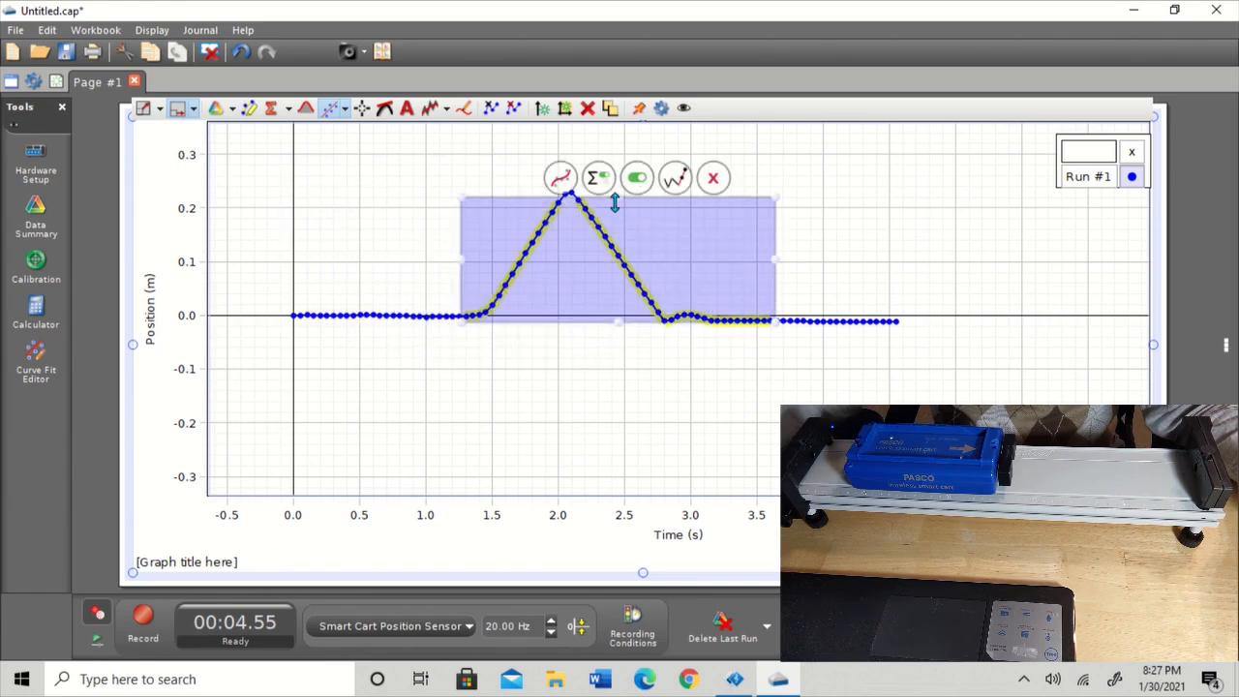
{"action": "left_click_drag", "start_coordinate": [565, 288], "coordinate": [576, 305]}
{"action": "left_click_drag", "start_coordinate": [795, 251], "coordinate": [664, 260]}
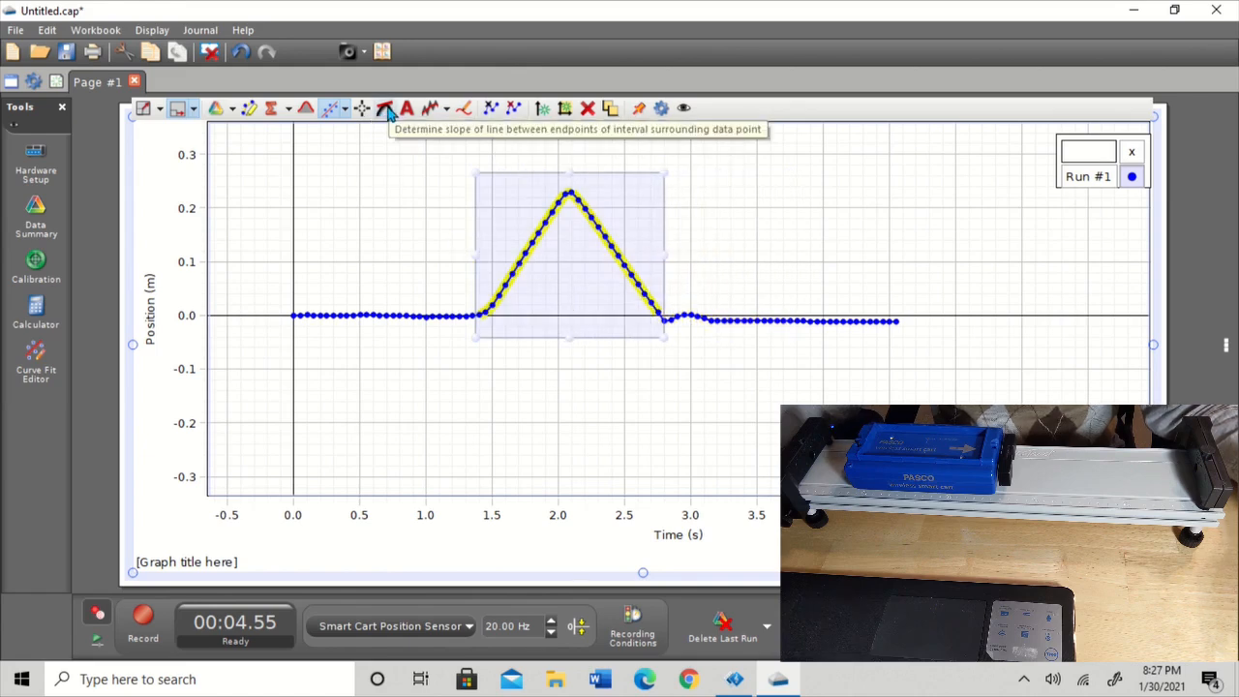
{"action": "left_click", "coordinate": [306, 108]}
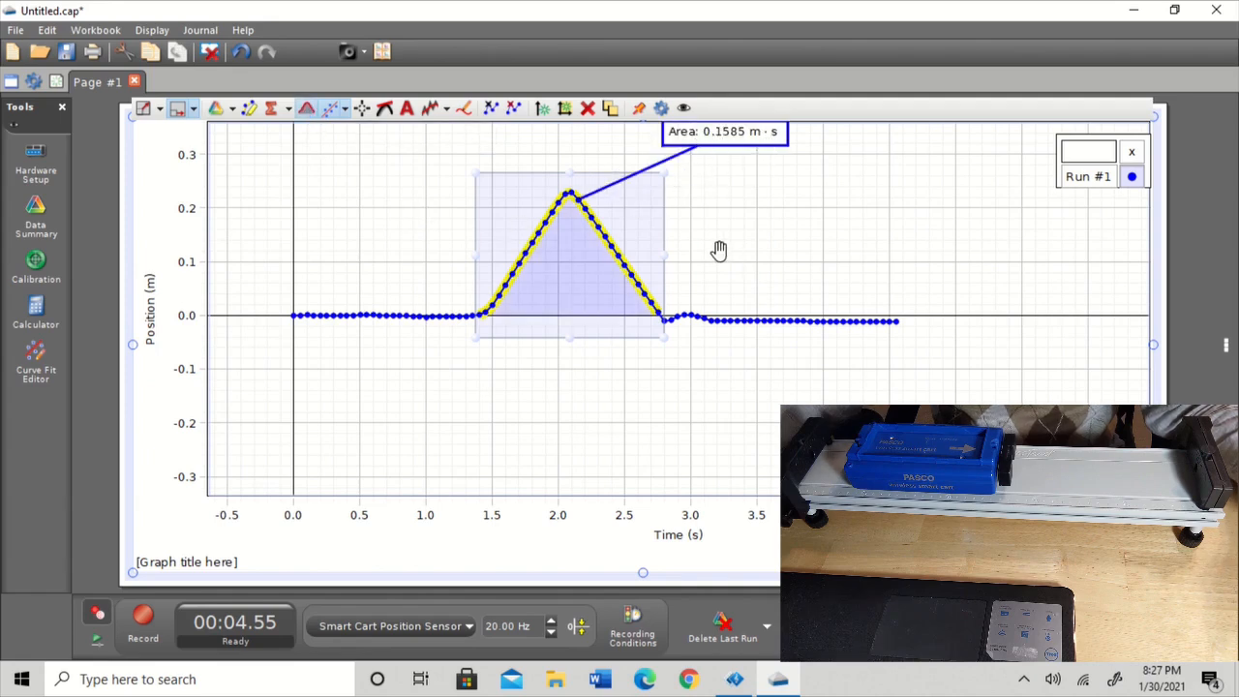
- Delete the highlighter around the peak and turn off the area calculation
{"action": "right_click", "coordinate": [651, 211]}
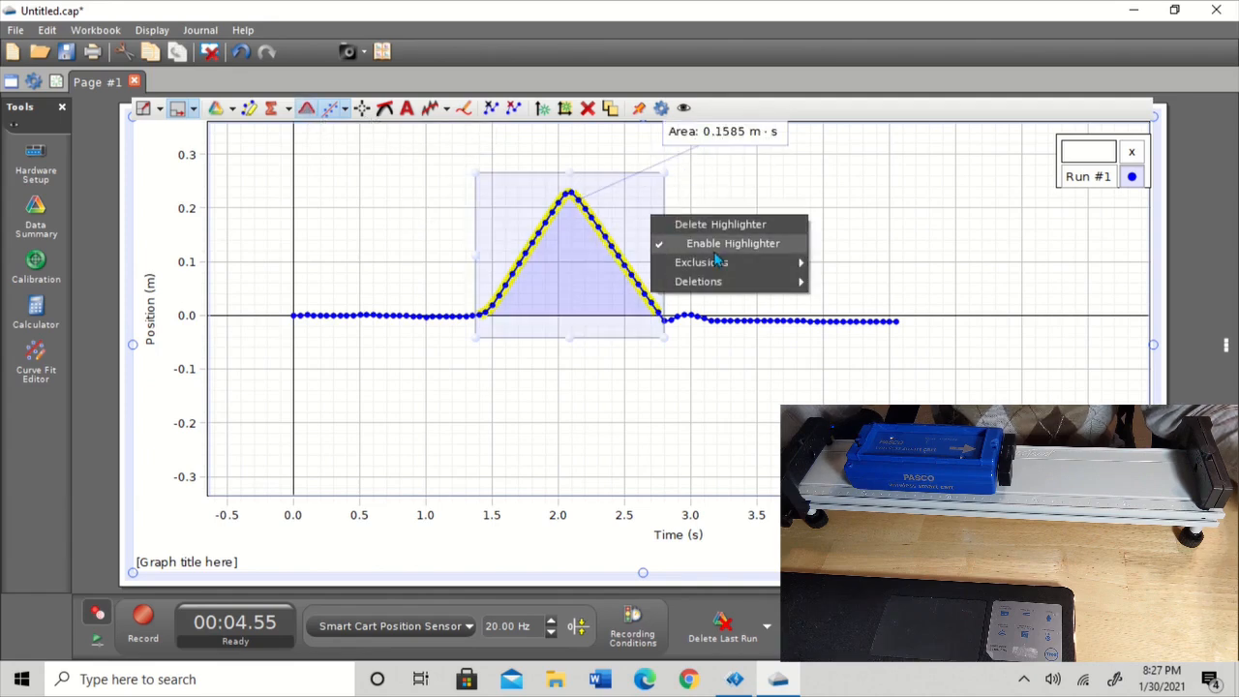
{"action": "left_click", "coordinate": [731, 223]}
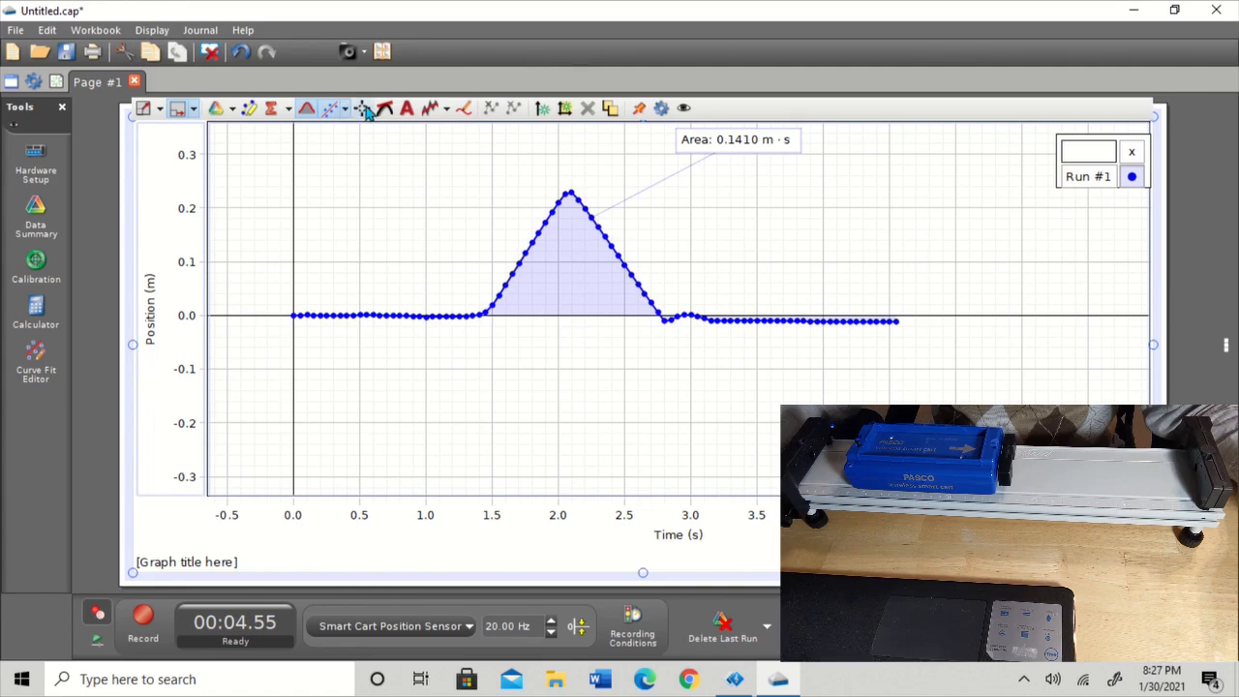
{"action": "left_click", "coordinate": [306, 110]}
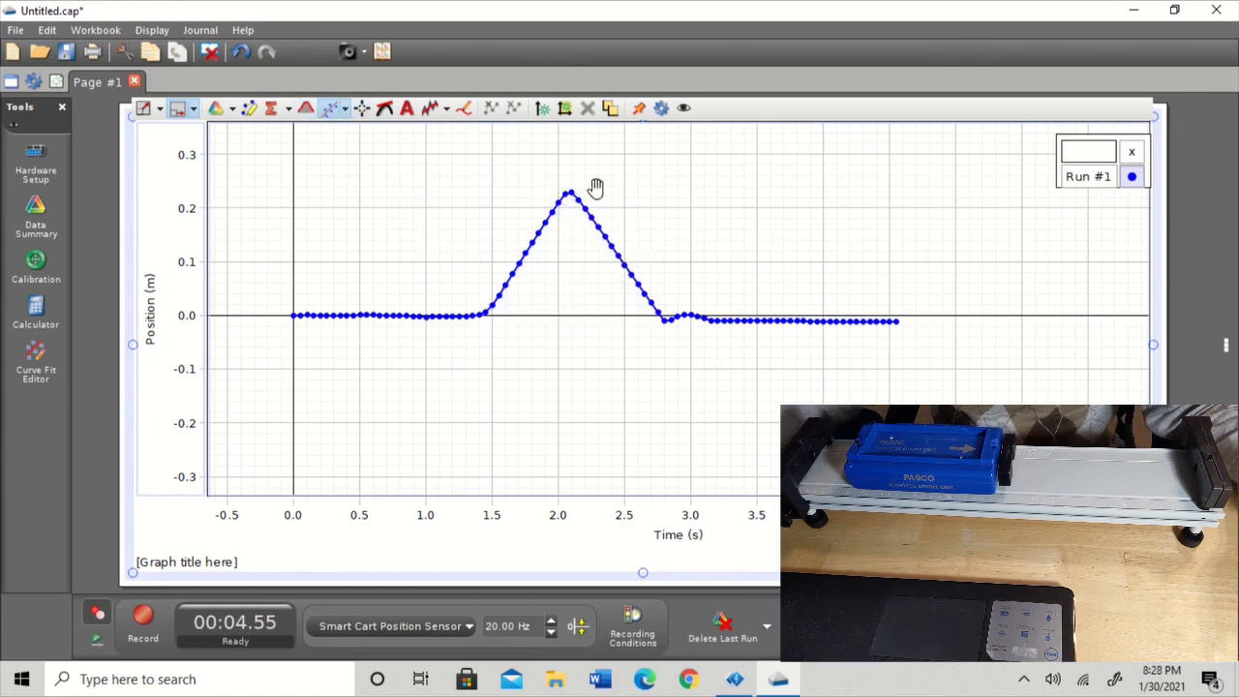
- Measure the highest point of the position curve with a Coordinates/Delta tool and delete the tool
{"action": "left_click", "coordinate": [363, 109]}
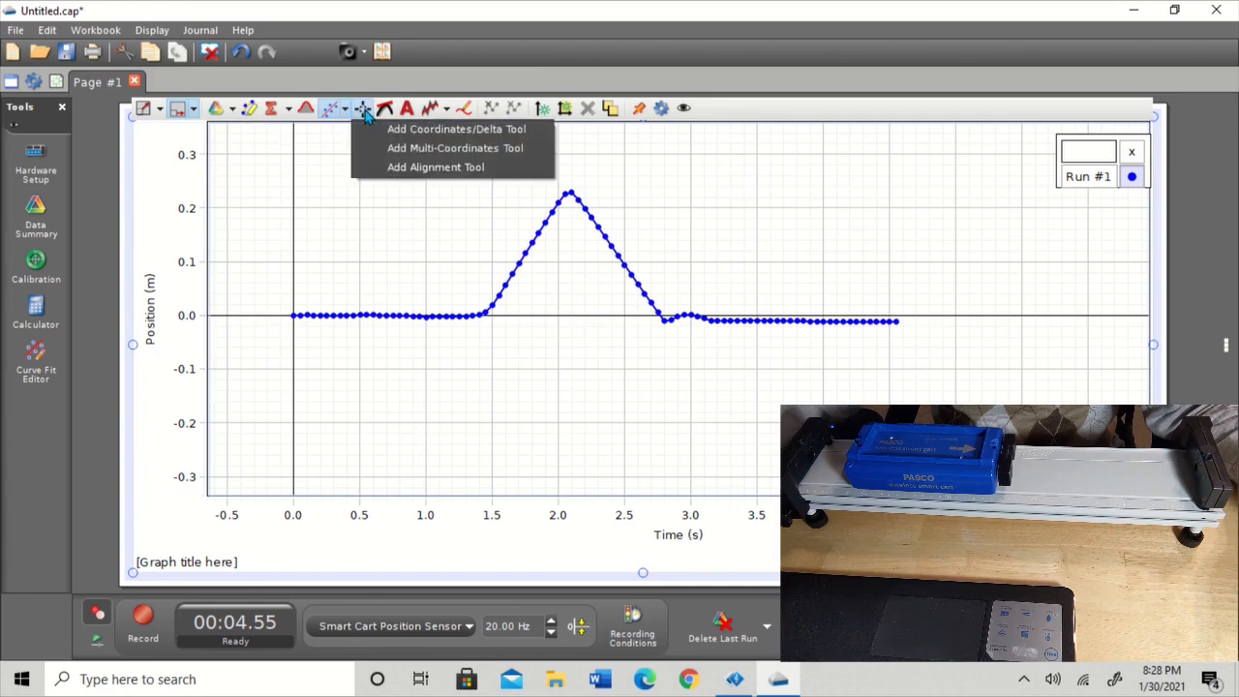
{"action": "left_click", "coordinate": [438, 130]}
{"action": "mouse_move", "coordinate": [294, 206]}
{"action": "left_mouse_down"}
{"action": "mouse_move", "coordinate": [396, 208]}
{"action": "mouse_move", "coordinate": [572, 158]}
{"action": "mouse_move", "coordinate": [611, 163]}
{"action": "mouse_move", "coordinate": [596, 157]}
{"action": "mouse_move", "coordinate": [569, 197]}
{"action": "left_mouse_up"}
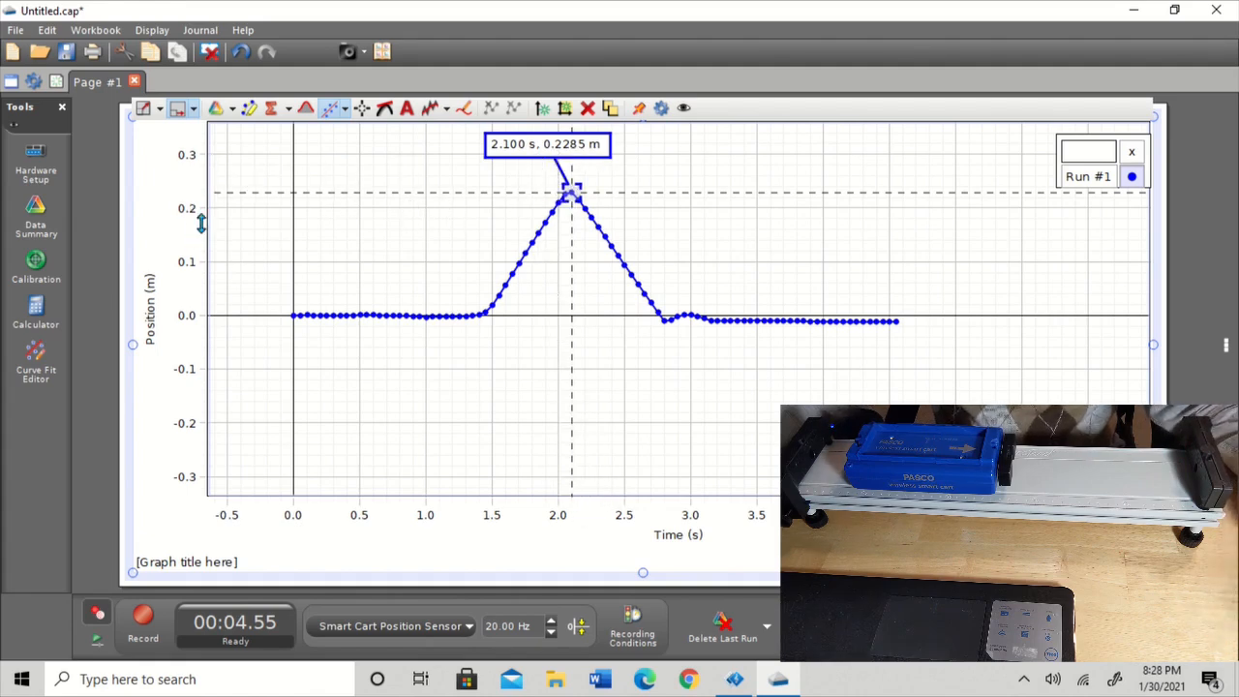
{"action": "left_click_drag", "start_coordinate": [574, 189], "coordinate": [358, 181]}
{"action": "left_click", "coordinate": [422, 146]}
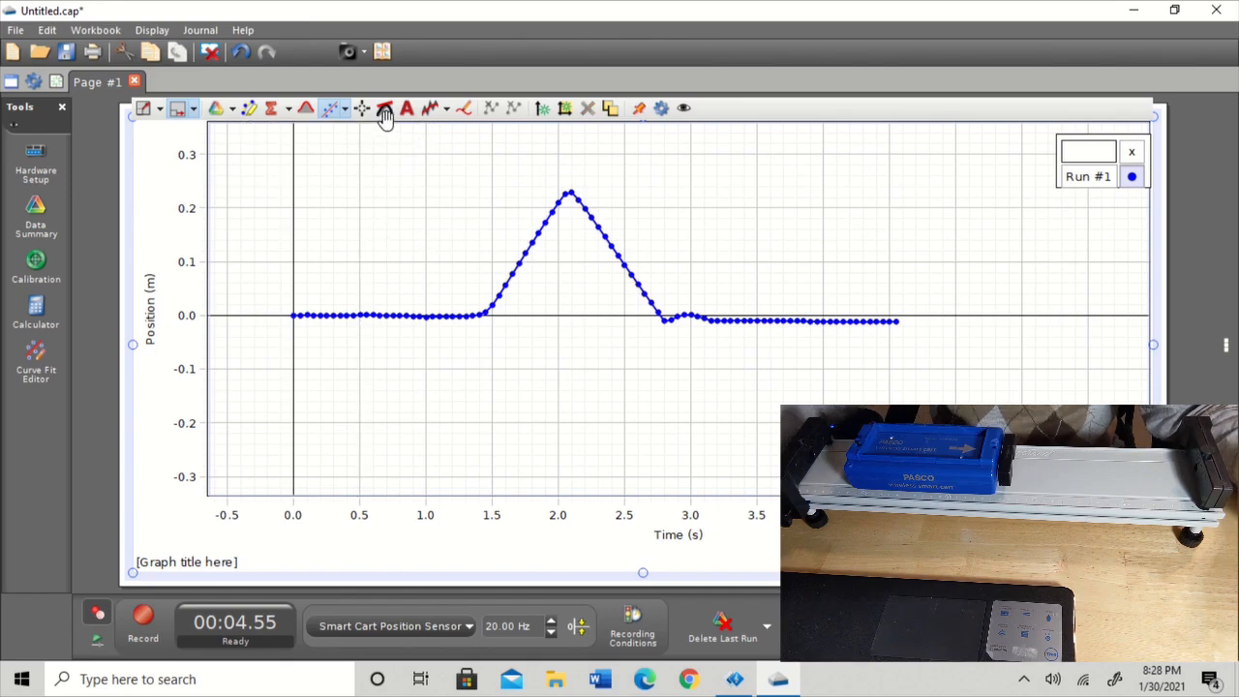
- Measure the slope of the position curve by placing a slope tool midway up the straight rising section
{"action": "left_click", "coordinate": [389, 111]}
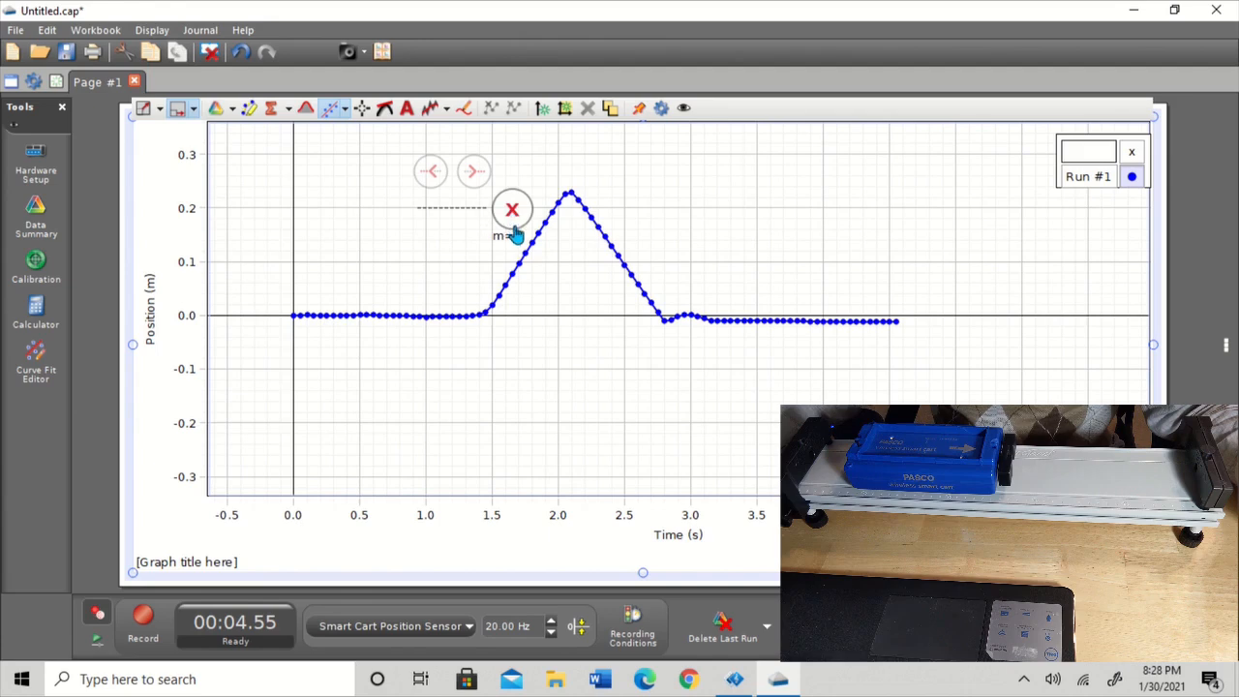
{"action": "left_click_drag", "start_coordinate": [456, 207], "coordinate": [599, 290]}
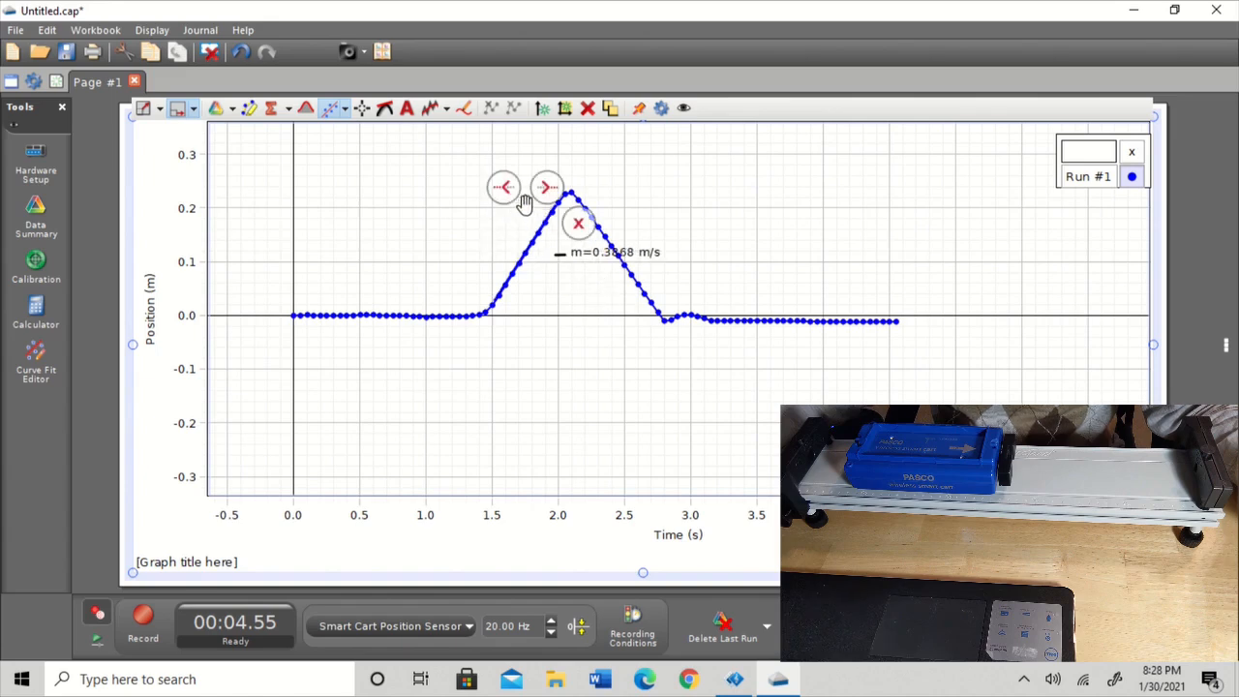
{"action": "mouse_move", "coordinate": [551, 247]}
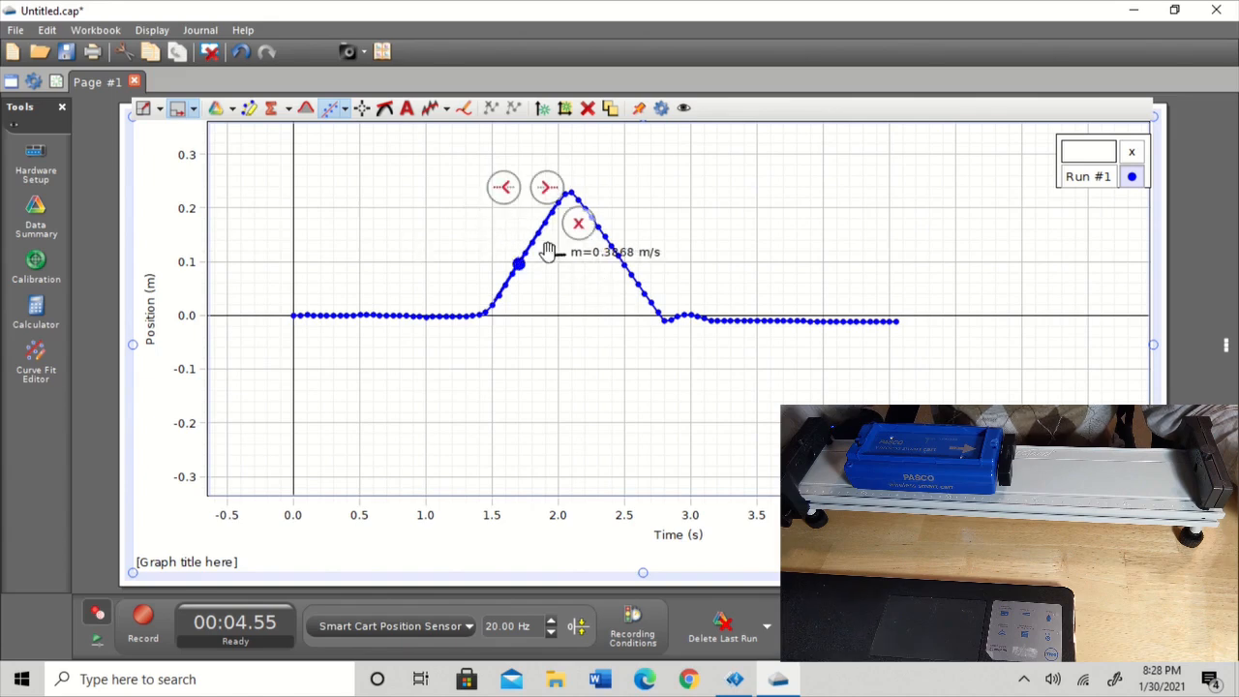
{"action": "left_click_drag", "start_coordinate": [555, 268], "coordinate": [604, 293]}
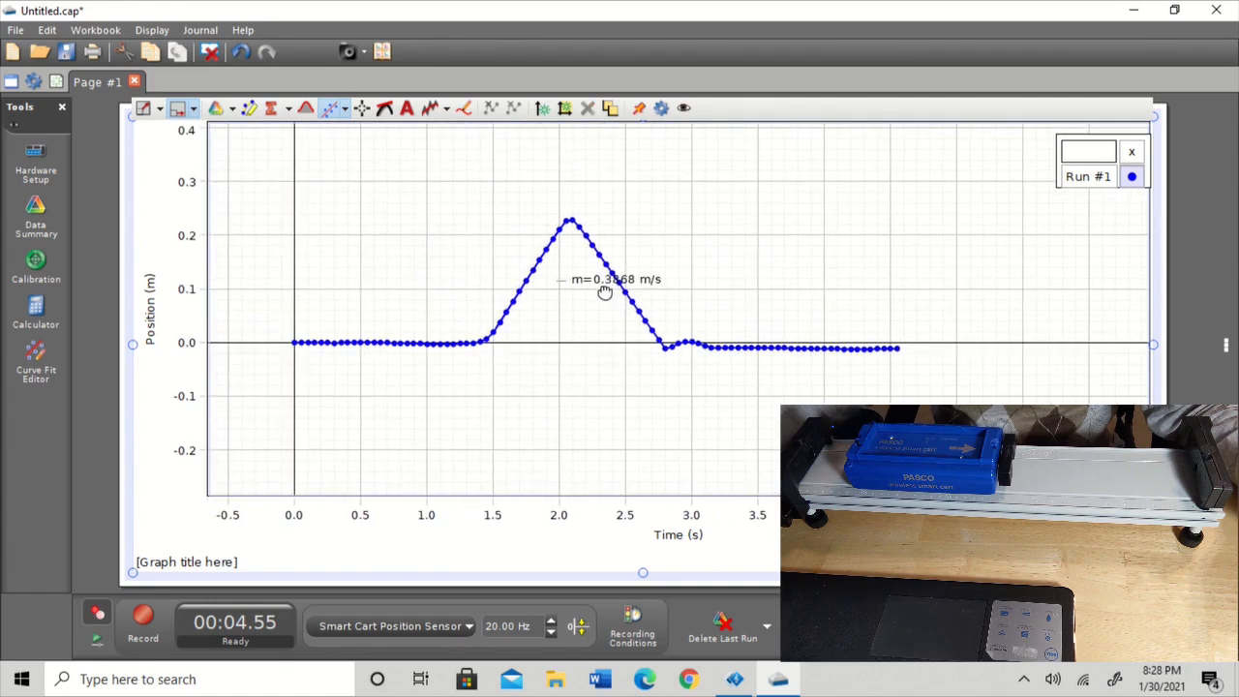
- Add a second slope tool in the empty area before the rise and delete both slope tools from the graph
{"action": "left_click", "coordinate": [308, 109]}
{"action": "left_click", "coordinate": [308, 111]}
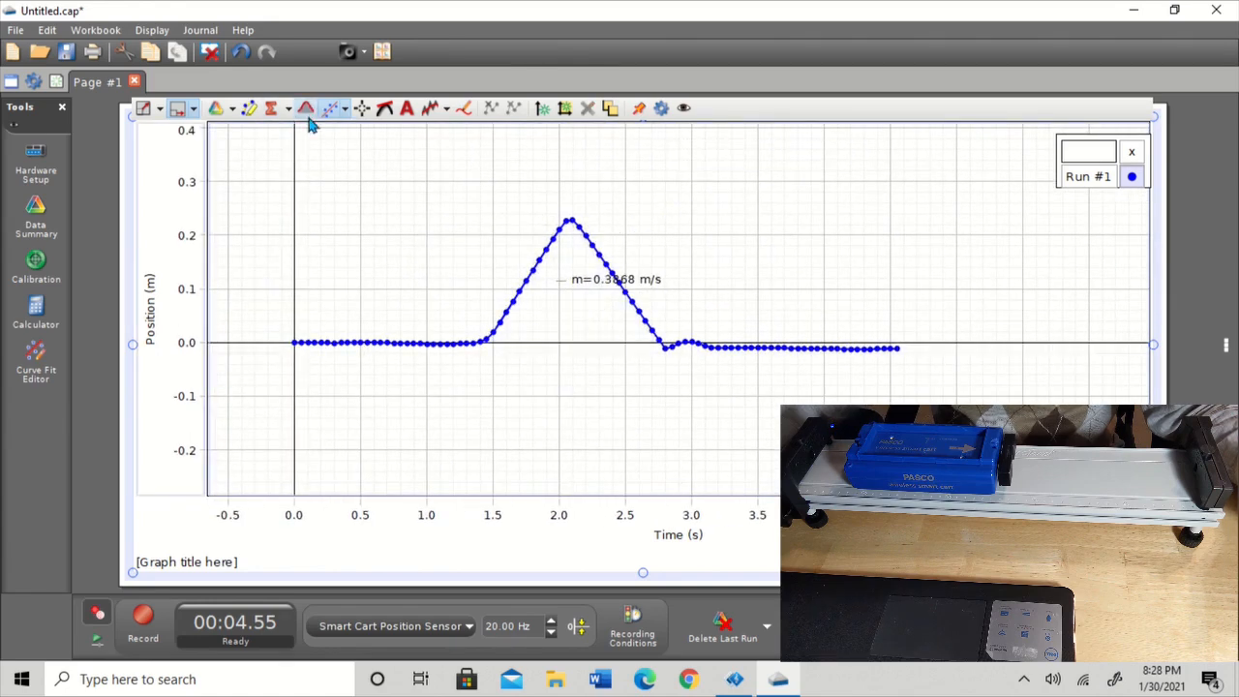
{"action": "left_click", "coordinate": [386, 118]}
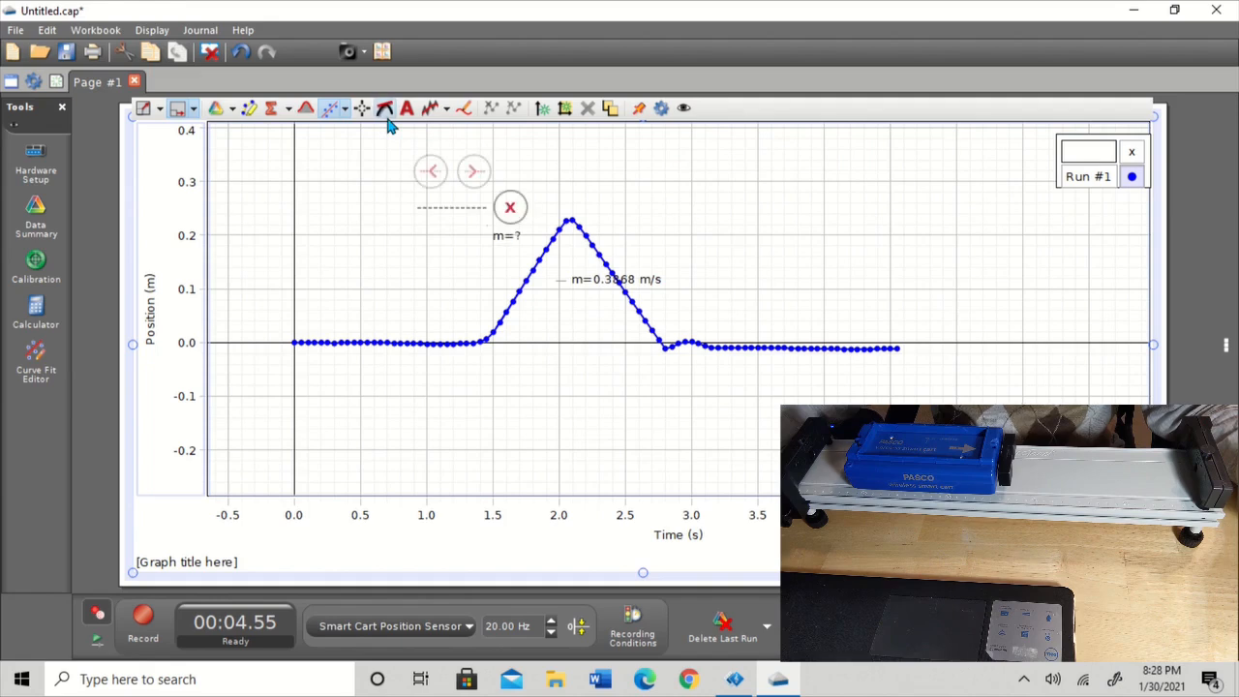
{"action": "left_click_drag", "start_coordinate": [464, 203], "coordinate": [392, 224]}
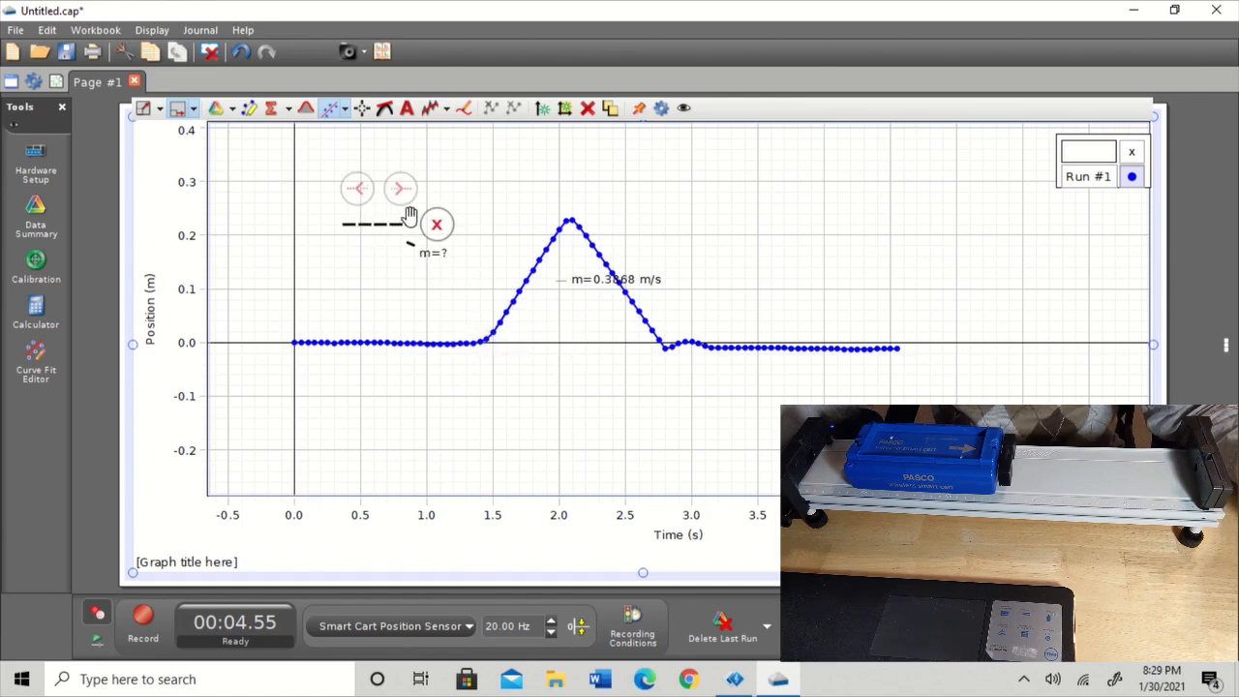
{"action": "left_click", "coordinate": [436, 223]}
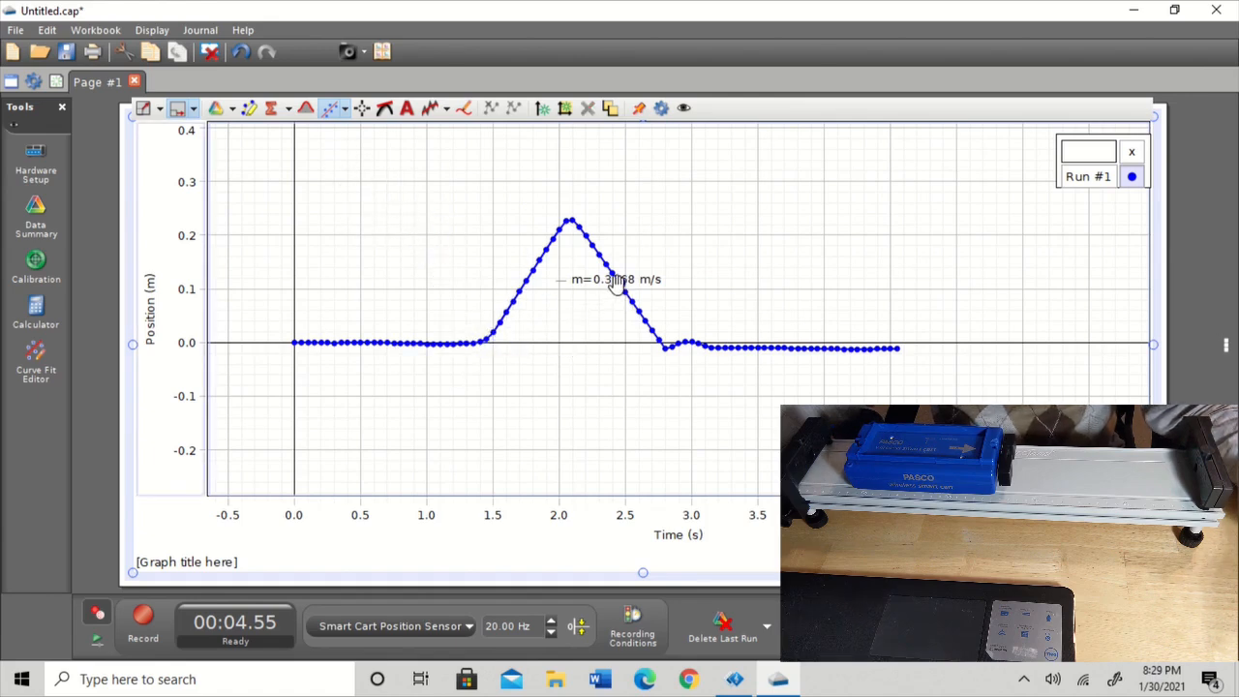
{"action": "left_click", "coordinate": [576, 249]}
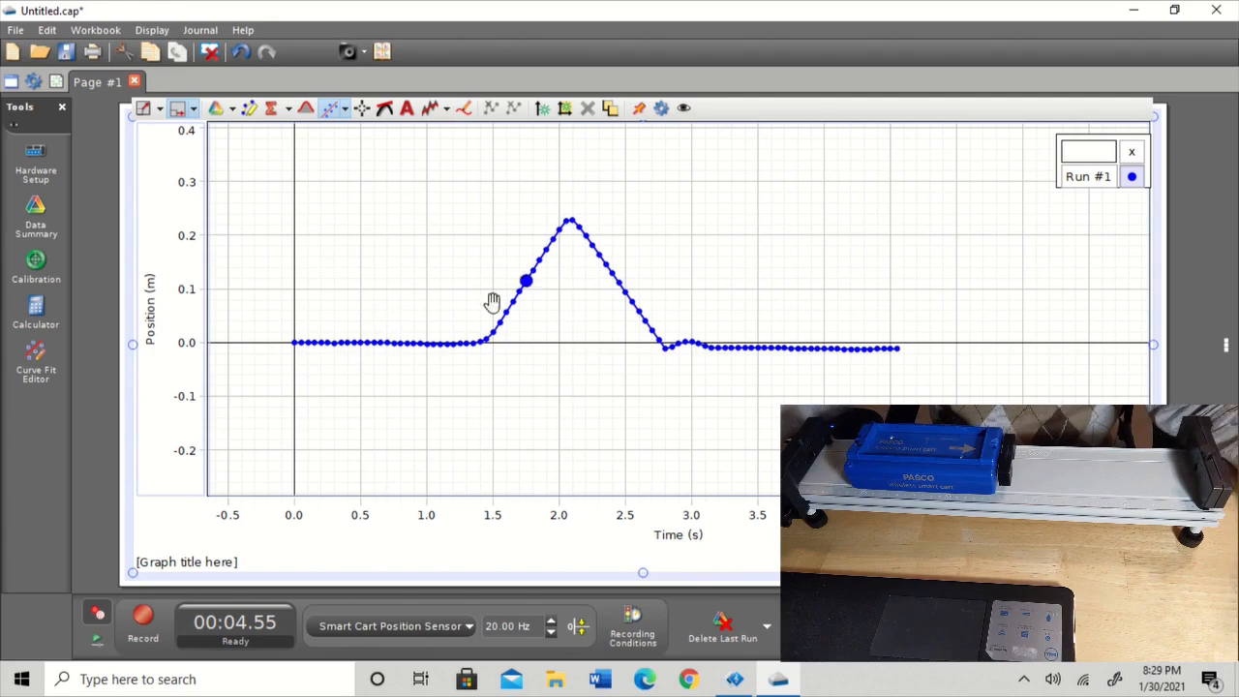
- View Run #1 as Velocity (m/s) on the vertical axis and return the axis to Position (m)
{"action": "left_click", "coordinate": [151, 330]}
{"action": "left_click", "coordinate": [197, 442]}
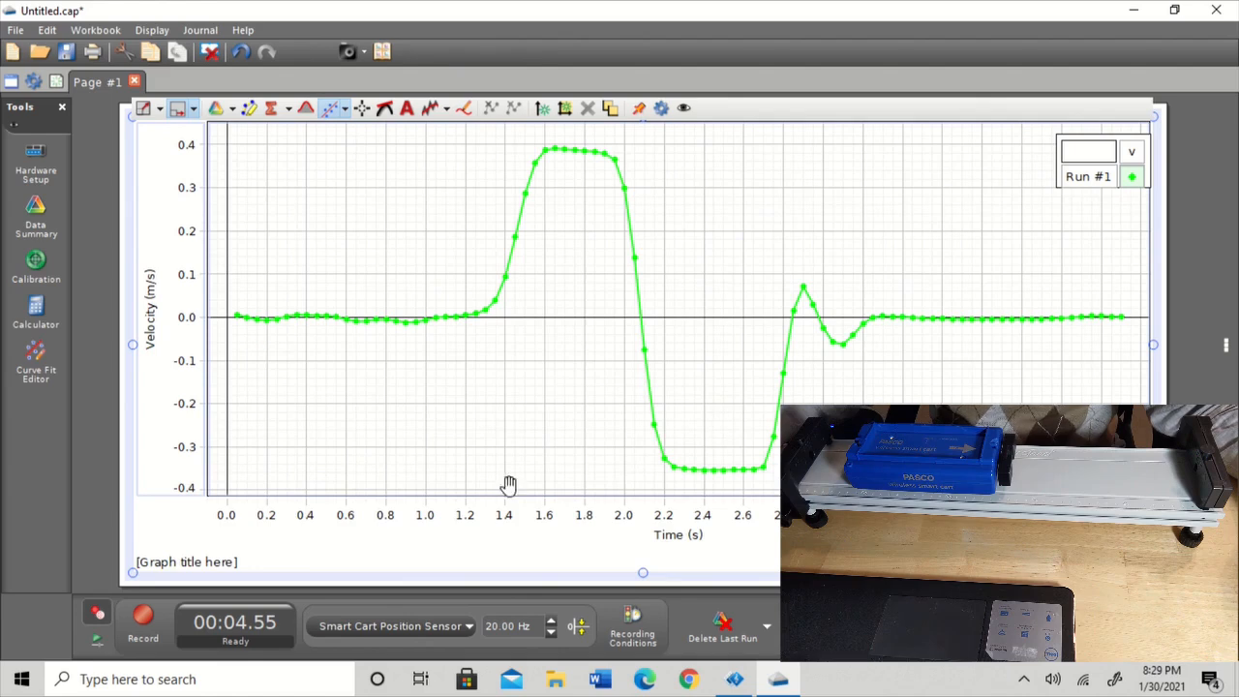
{"action": "left_click", "coordinate": [151, 320]}
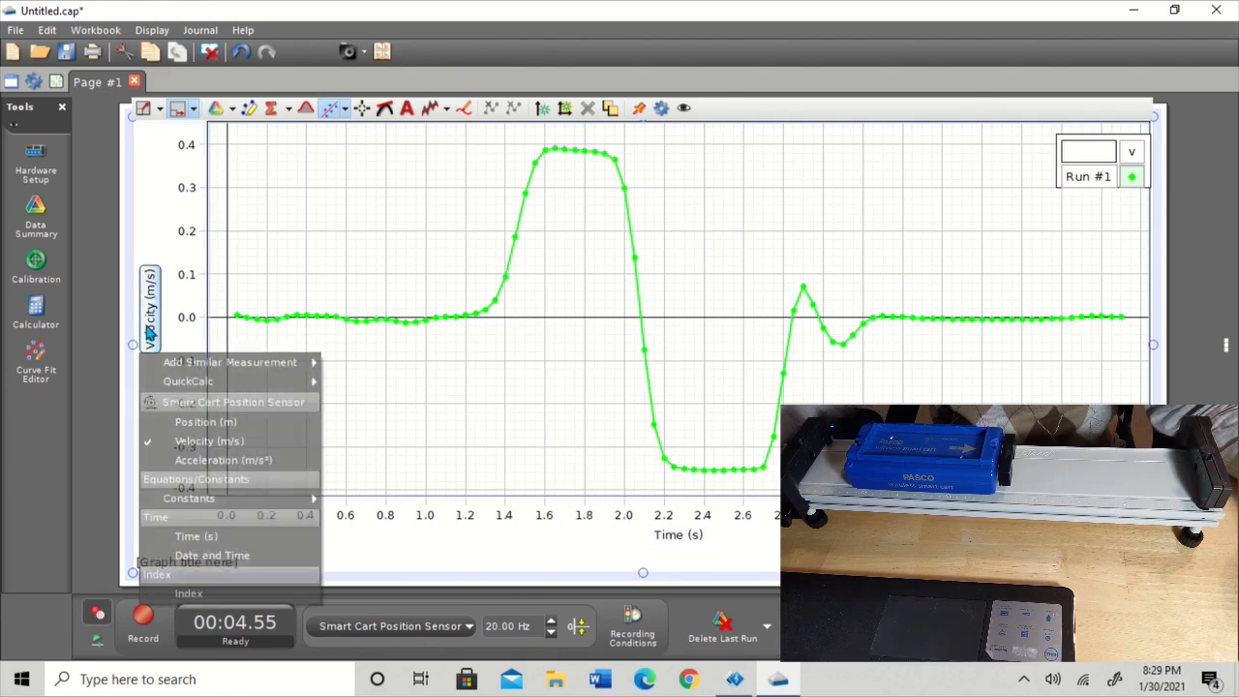
{"action": "left_click", "coordinate": [184, 436]}
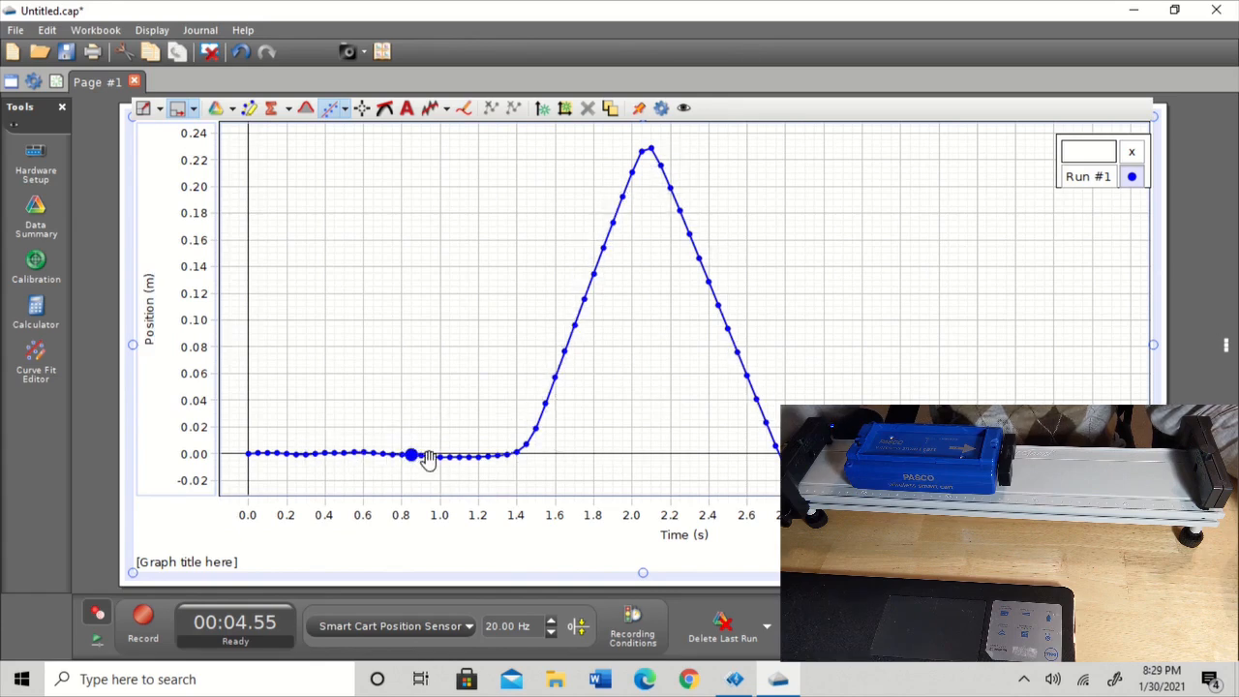
- Change the vertical axis to Velocity (m/s) to examine that curve, and set it to Acceleration (m/s²)
{"action": "left_click", "coordinate": [149, 332]}
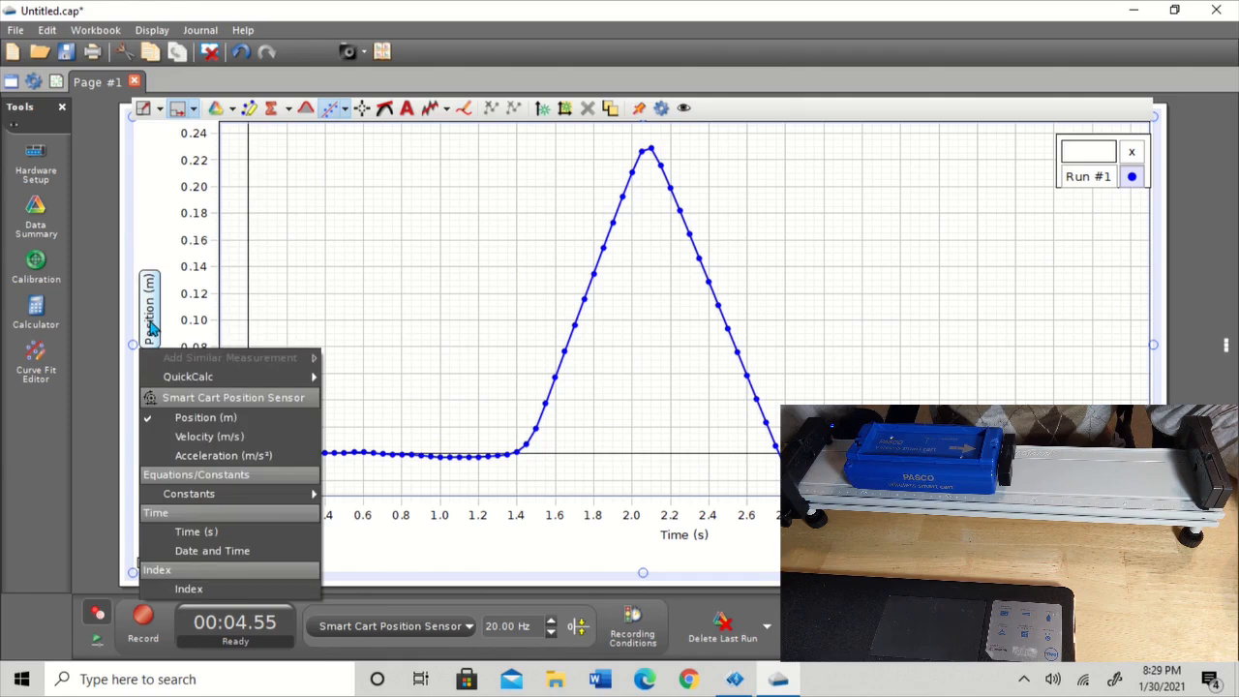
{"action": "left_click", "coordinate": [186, 437]}
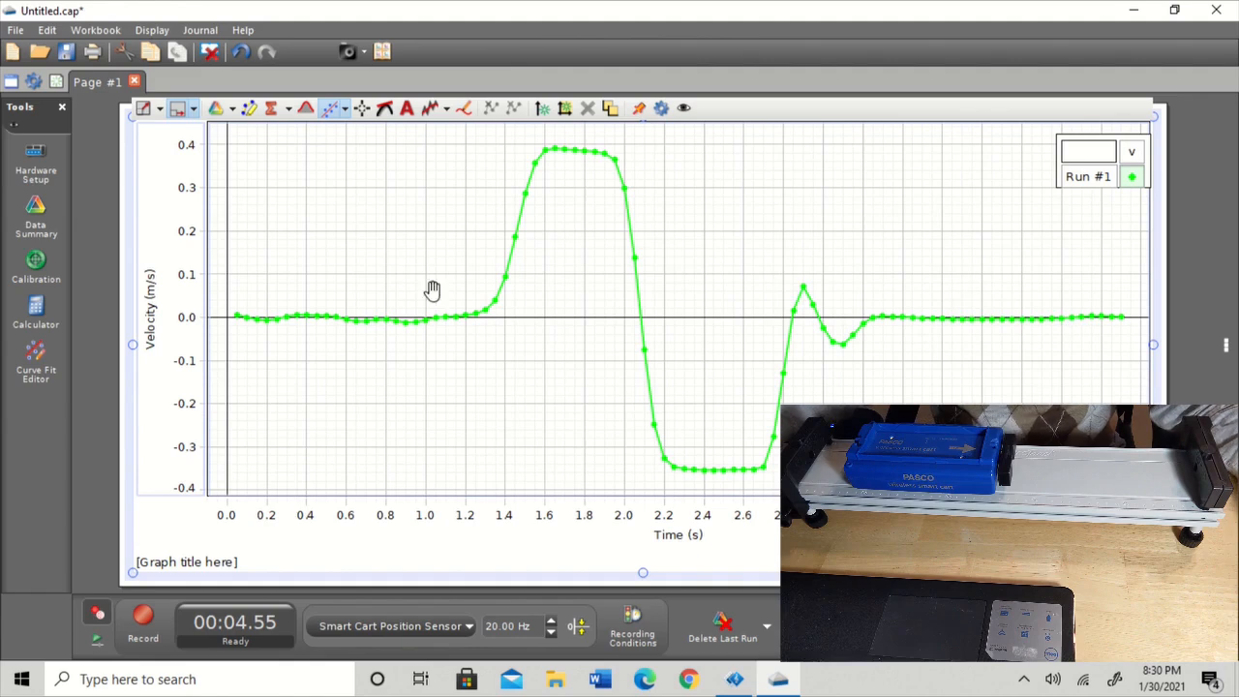
{"action": "left_click", "coordinate": [153, 334]}
{"action": "left_click", "coordinate": [191, 463]}
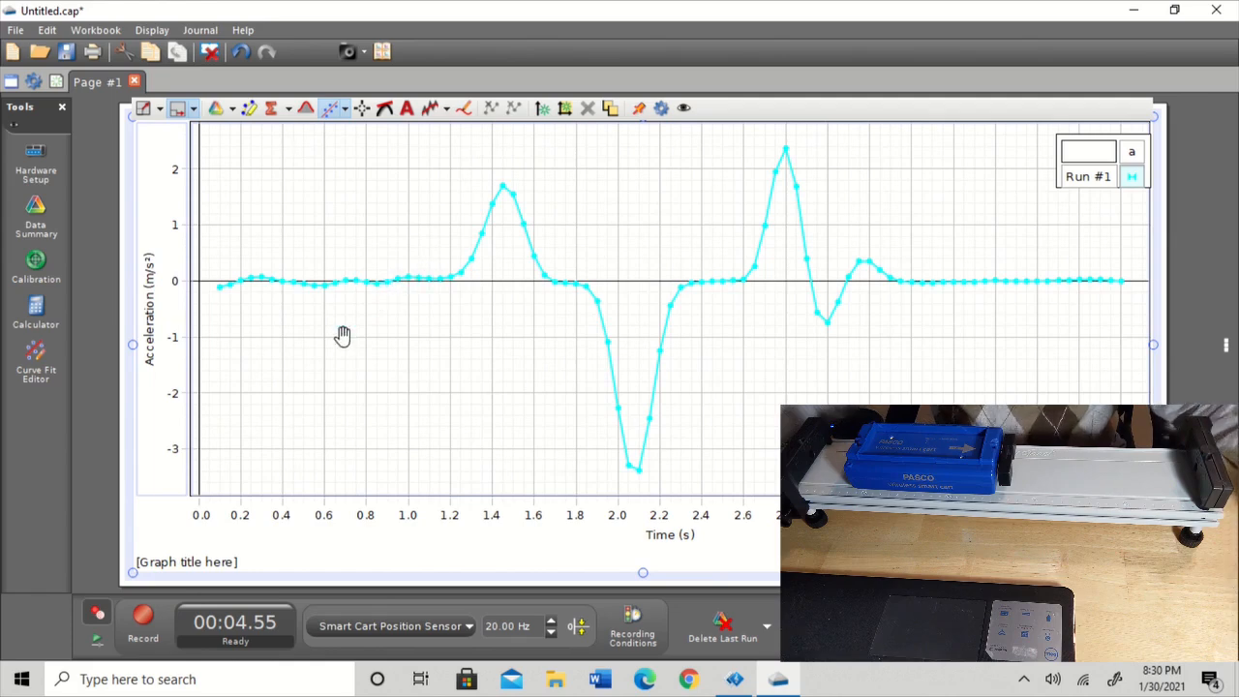
- Record two more runs of the cart's motion, starting and stopping data collection for each
{"action": "left_click", "coordinate": [143, 621]}
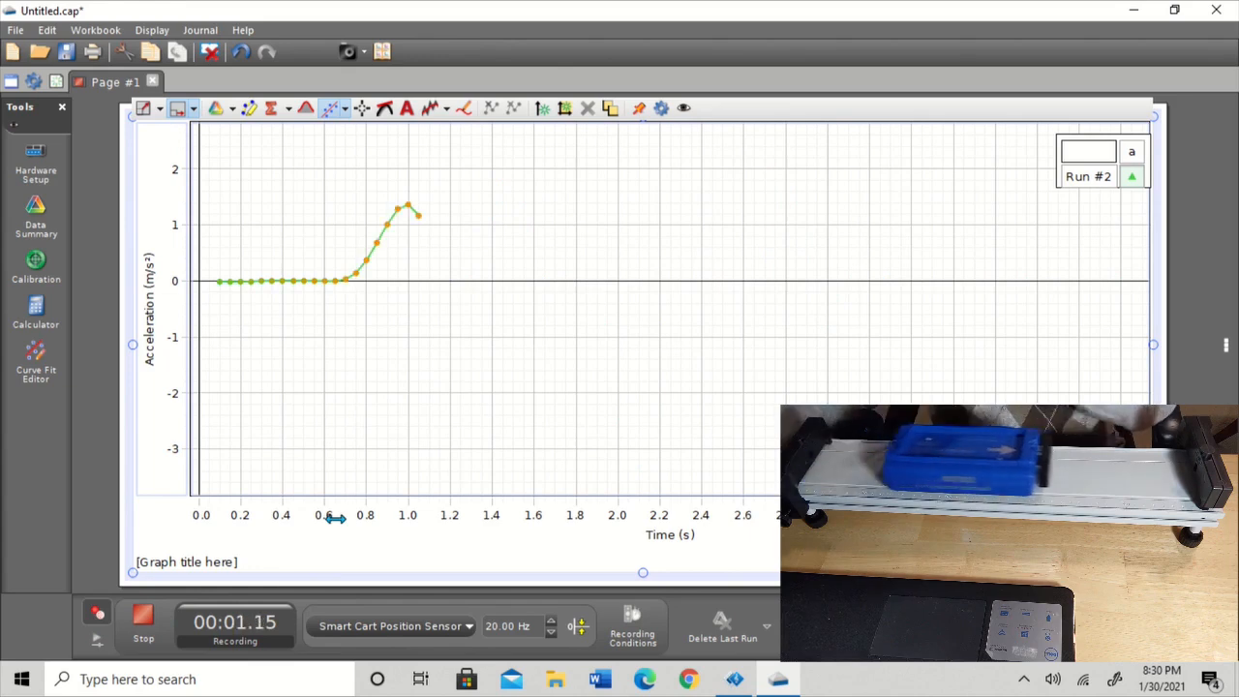
{"action": "left_click", "coordinate": [144, 621]}
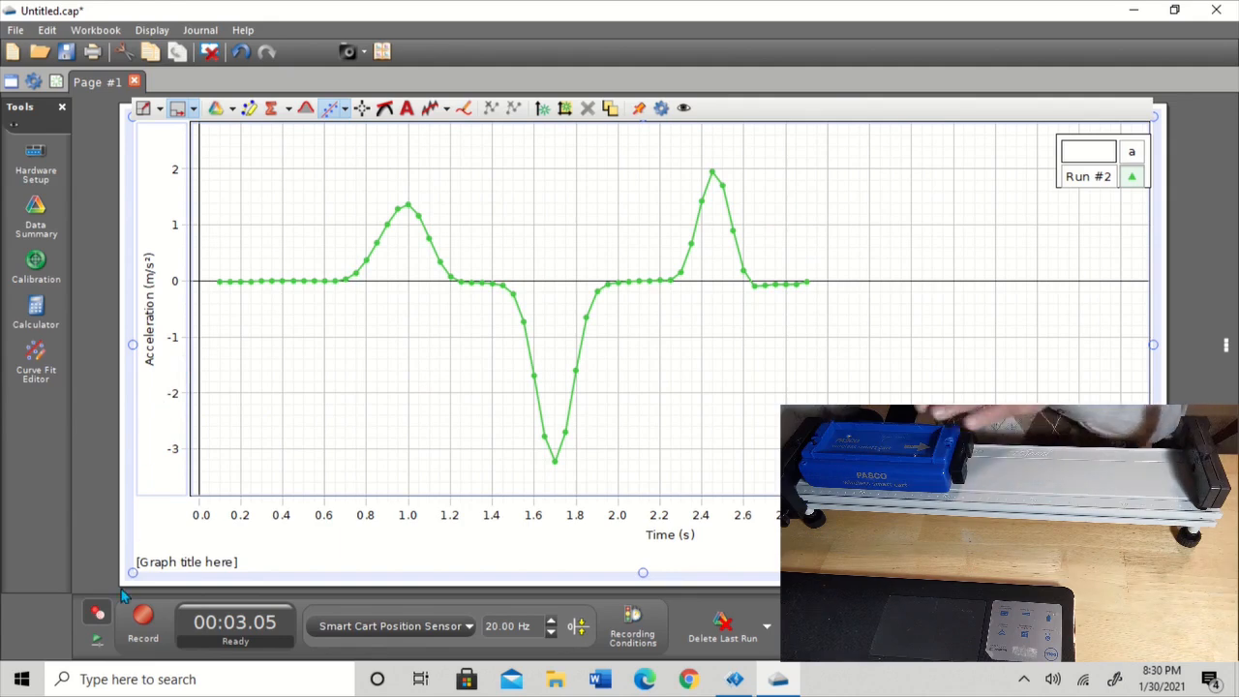
{"action": "left_click", "coordinate": [144, 621]}
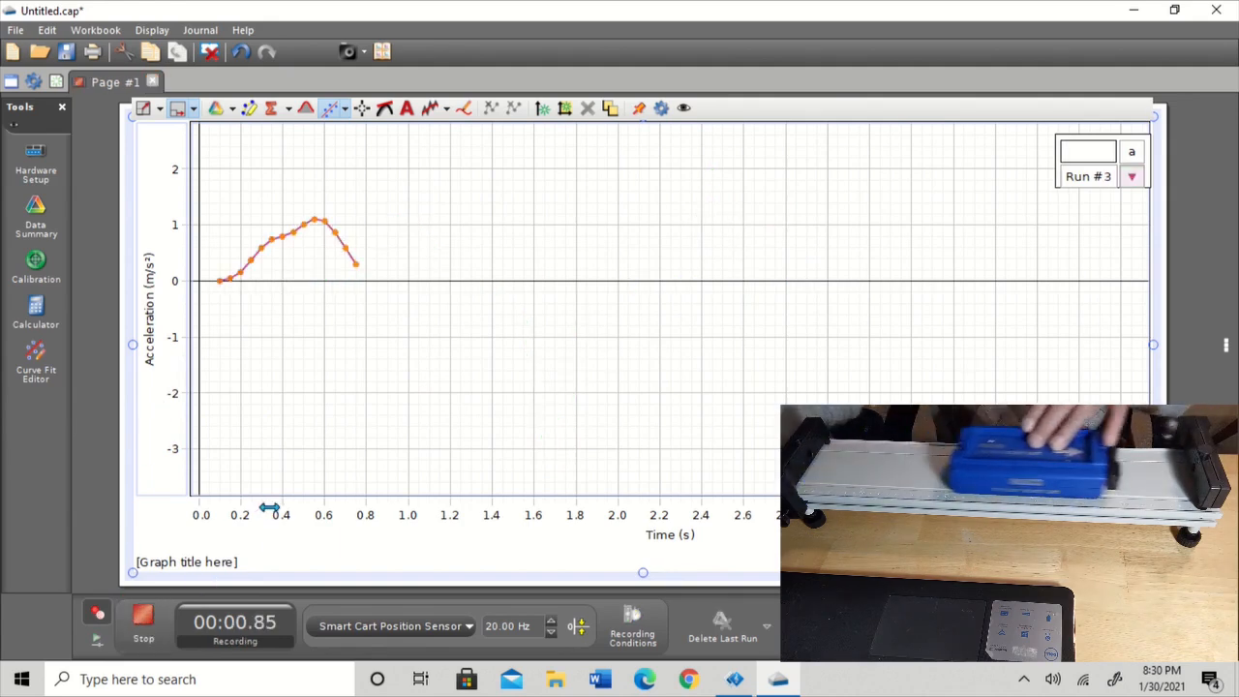
{"action": "left_click", "coordinate": [143, 620]}
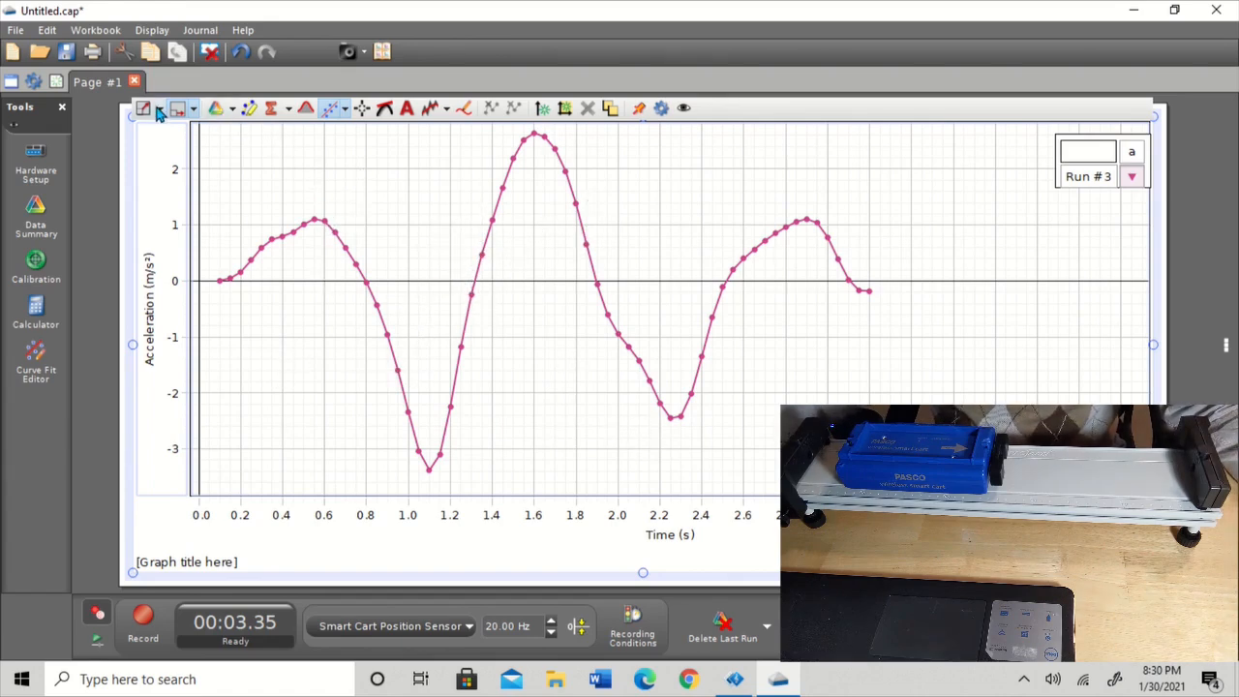
- View Run #1, Run #2 and Run #3 in turn on the acceleration graph, leaving Run #3 displayed
{"action": "left_click", "coordinate": [235, 111]}
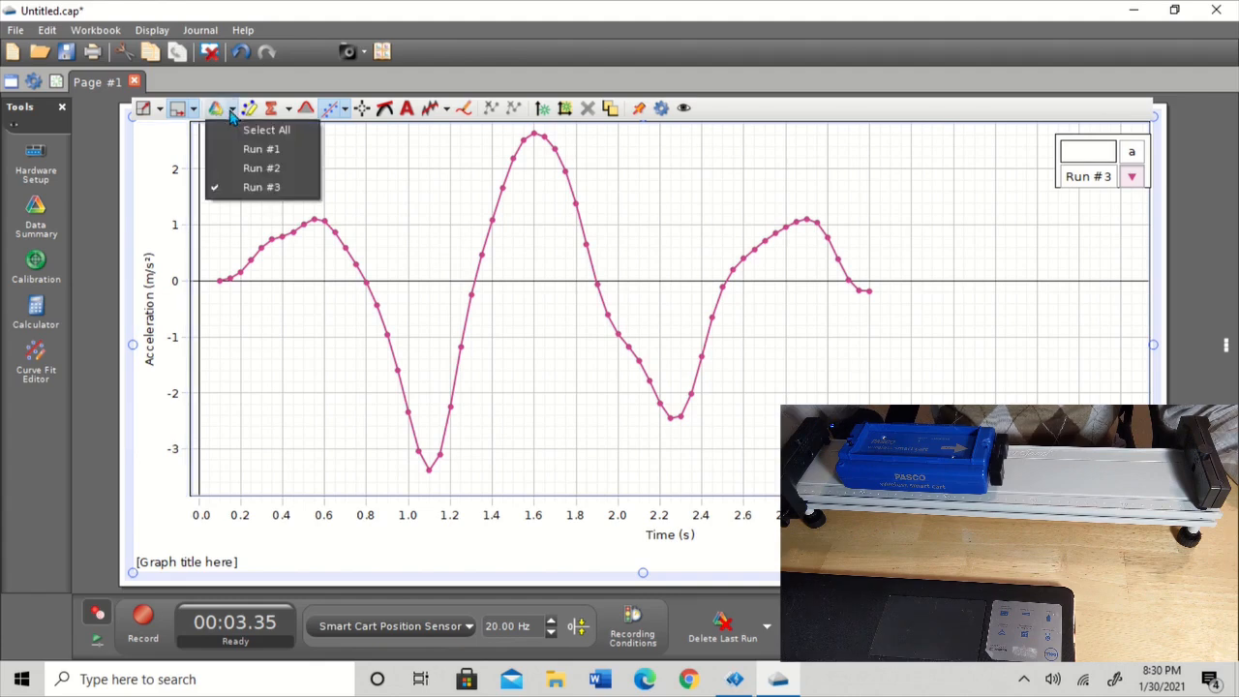
{"action": "left_click", "coordinate": [259, 150]}
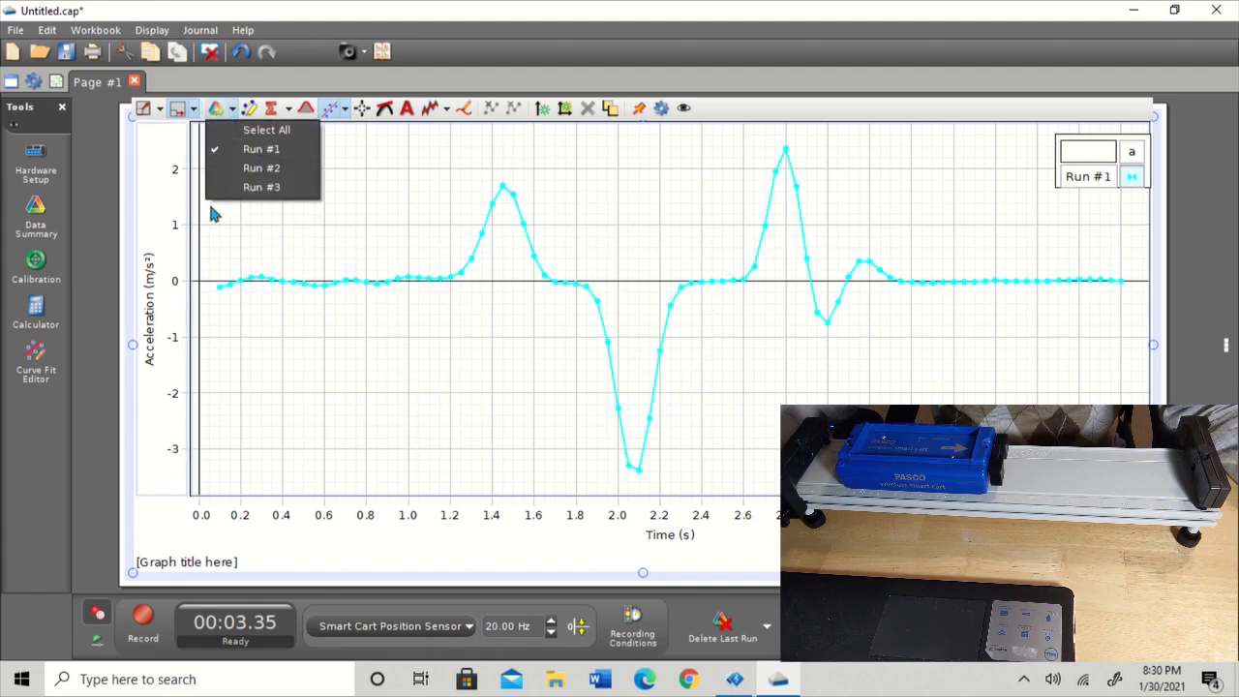
{"action": "left_click", "coordinate": [260, 167]}
{"action": "left_click", "coordinate": [261, 188]}
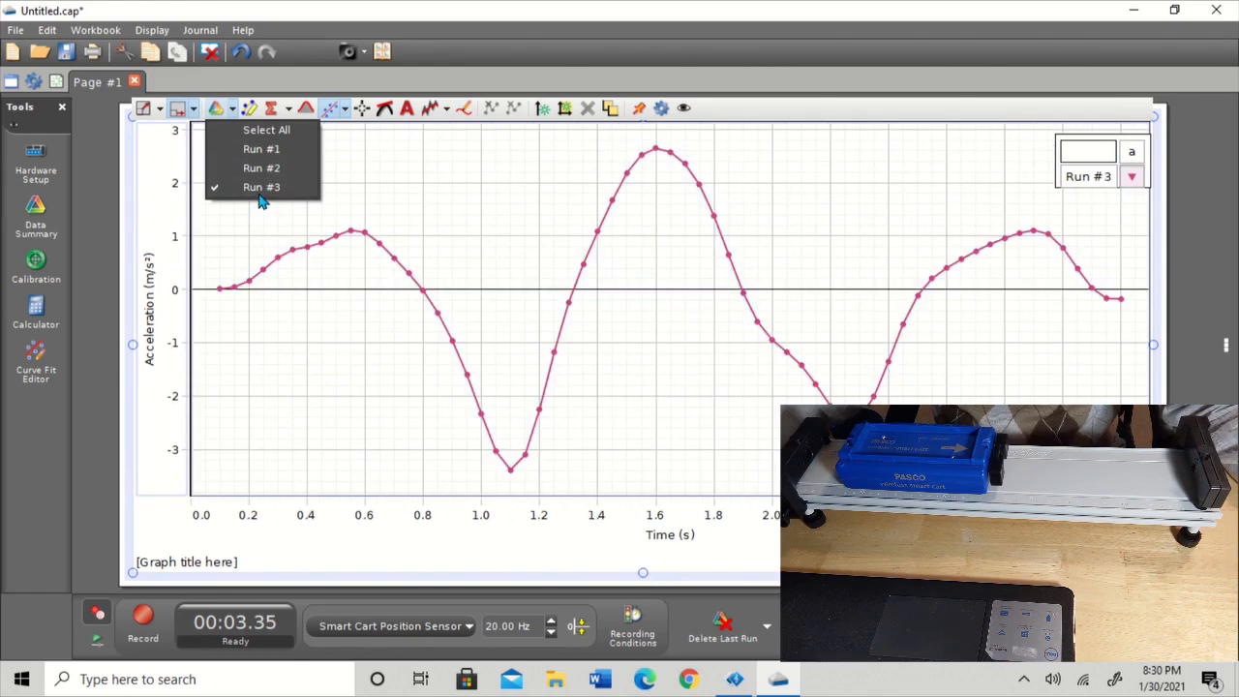
- Set the vertical axis to Position (m), view Run #2 and leave Run #1 displayed on the graph
{"action": "left_click", "coordinate": [156, 310]}
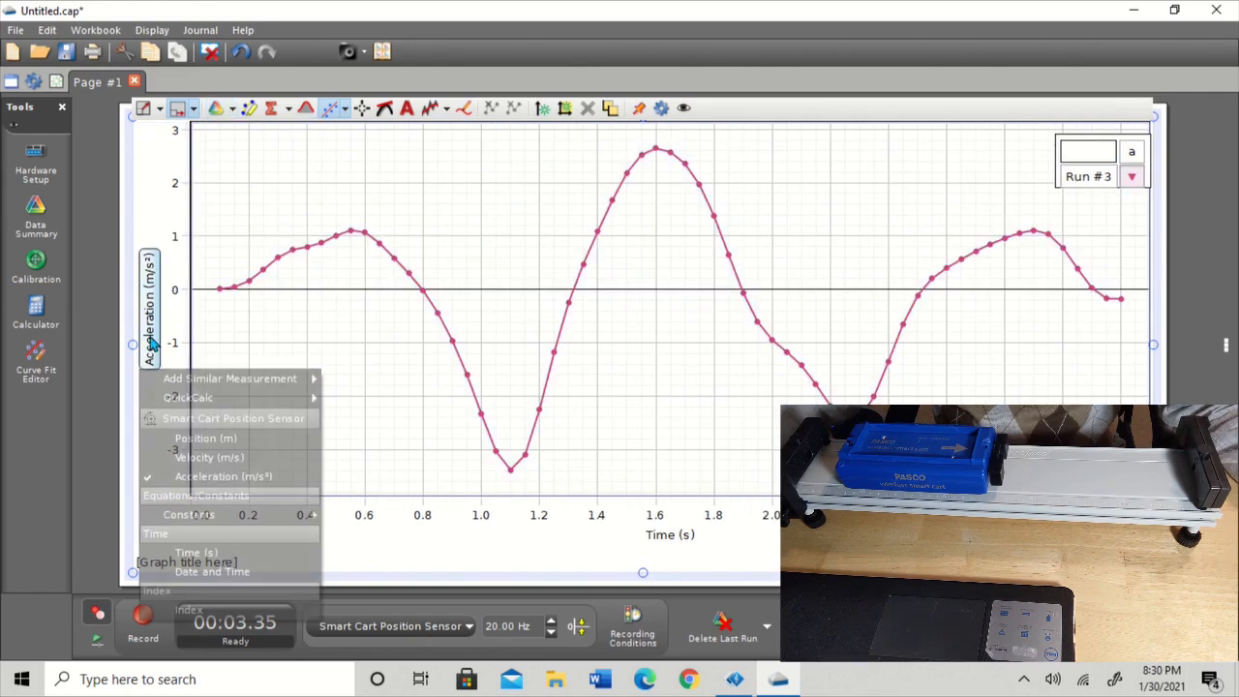
{"action": "left_click", "coordinate": [190, 440]}
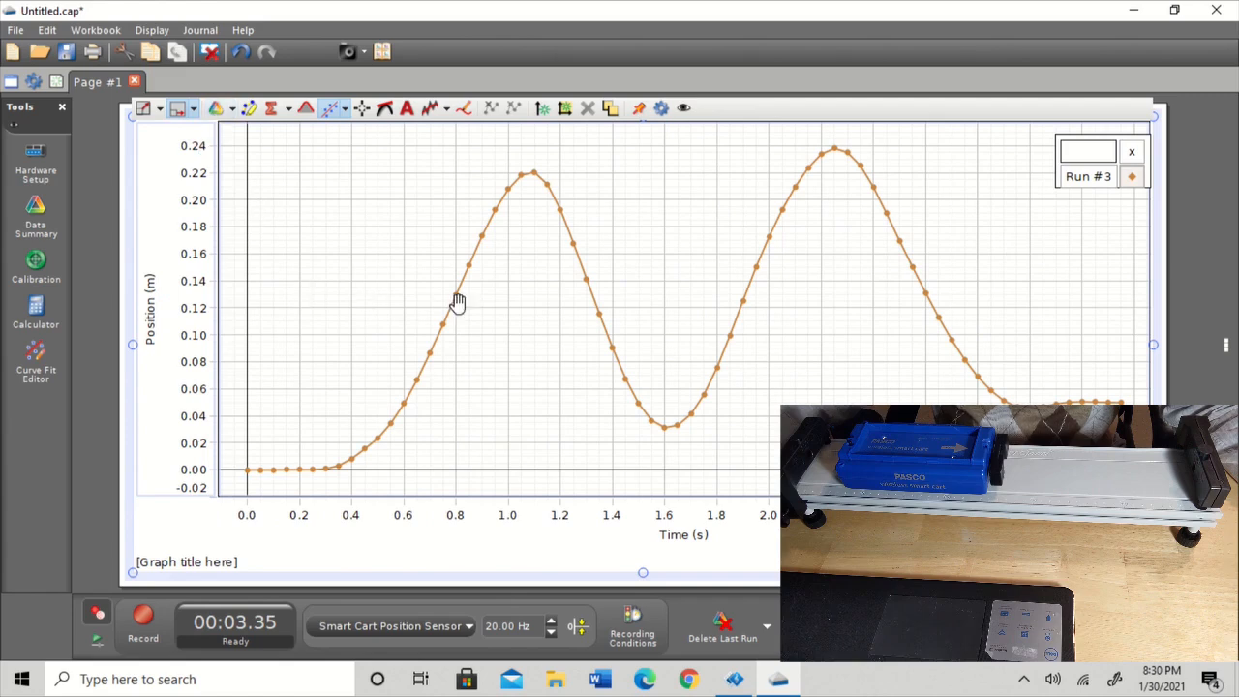
{"action": "left_click", "coordinate": [234, 110]}
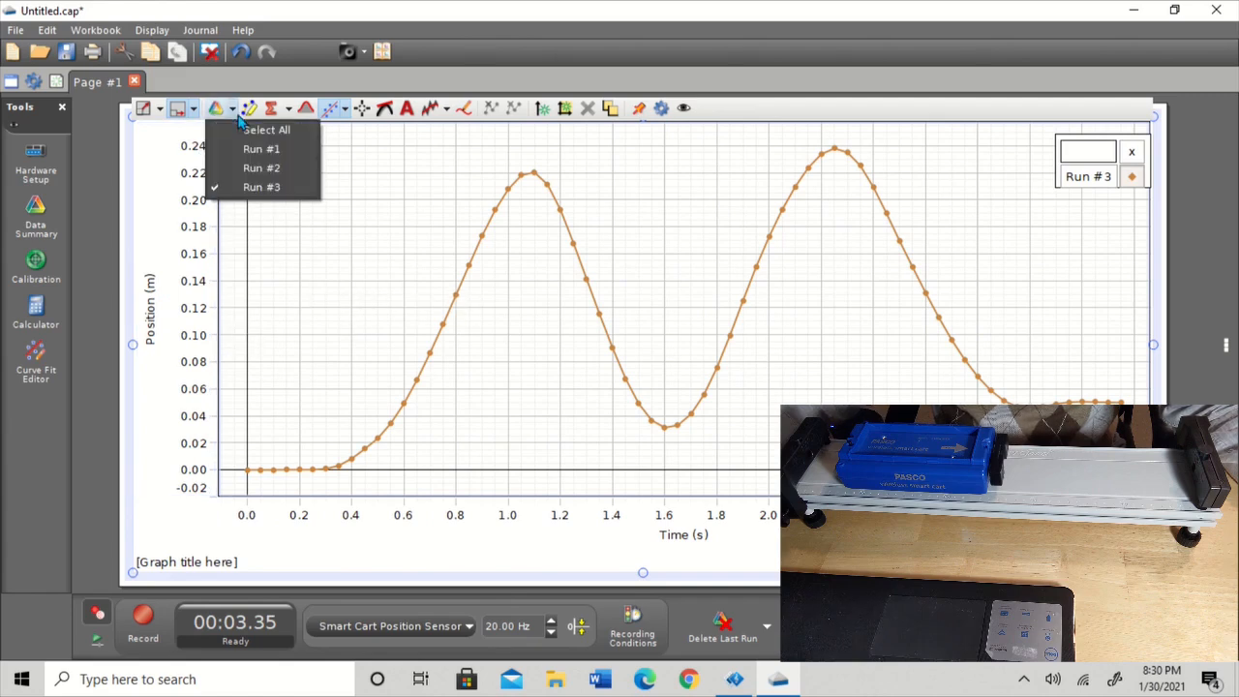
{"action": "left_click", "coordinate": [246, 170]}
{"action": "left_click", "coordinate": [264, 153]}
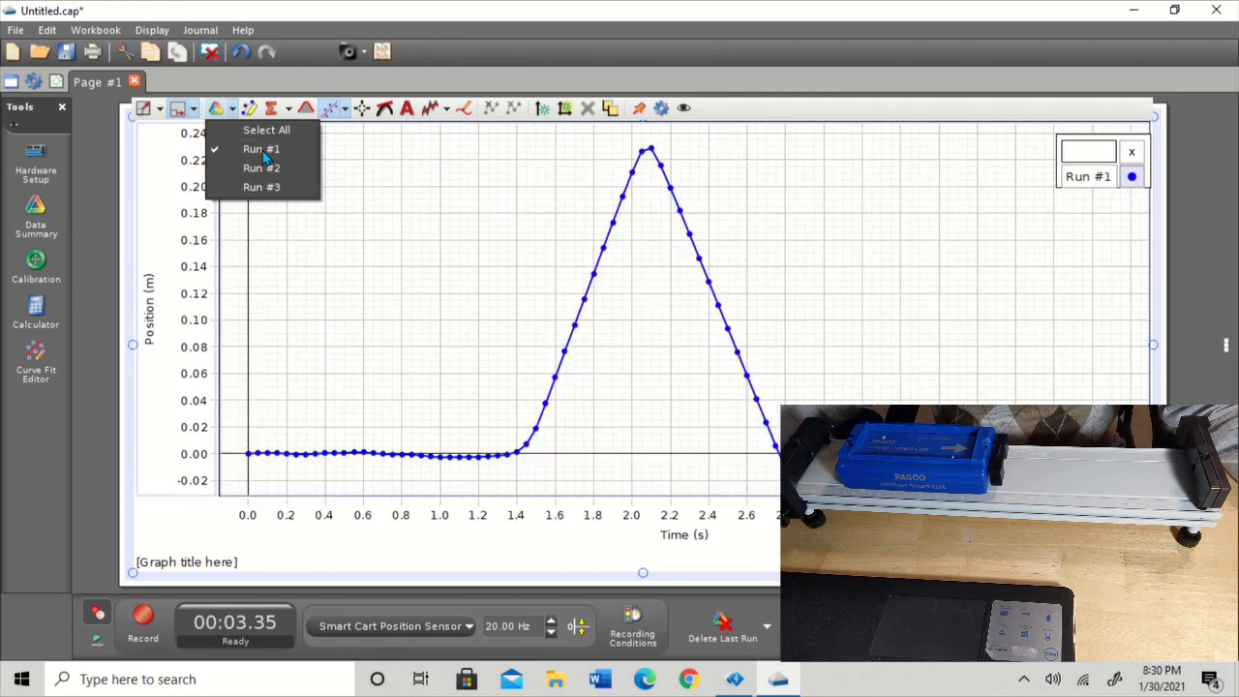
{"action": "left_click", "coordinate": [345, 269]}
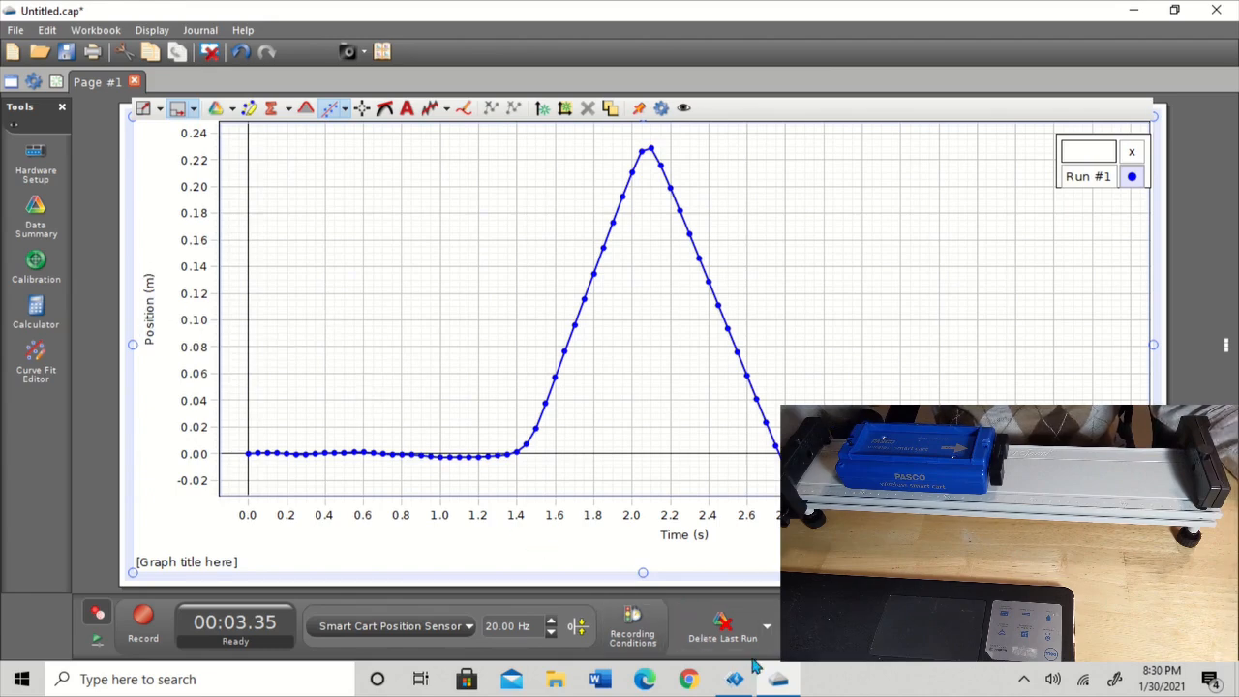
- Examine the options for deleting all or individual runs and leave every run in place
{"action": "left_click", "coordinate": [767, 629]}
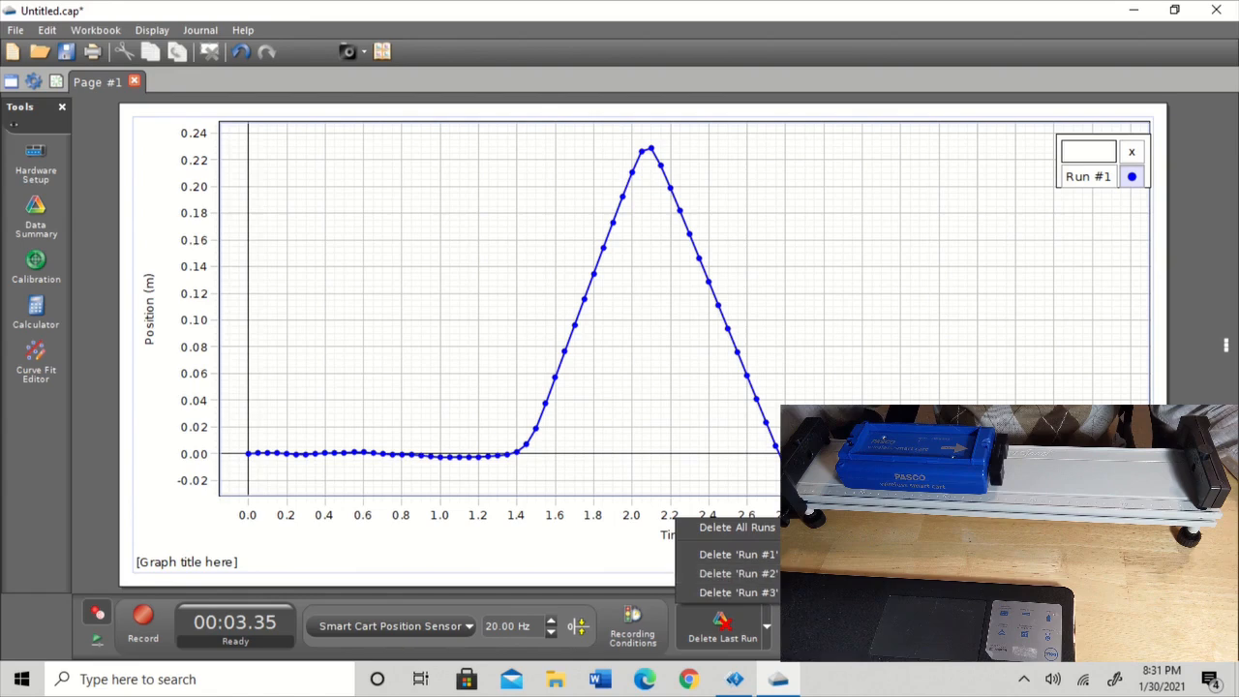
{"action": "left_click", "coordinate": [465, 379]}
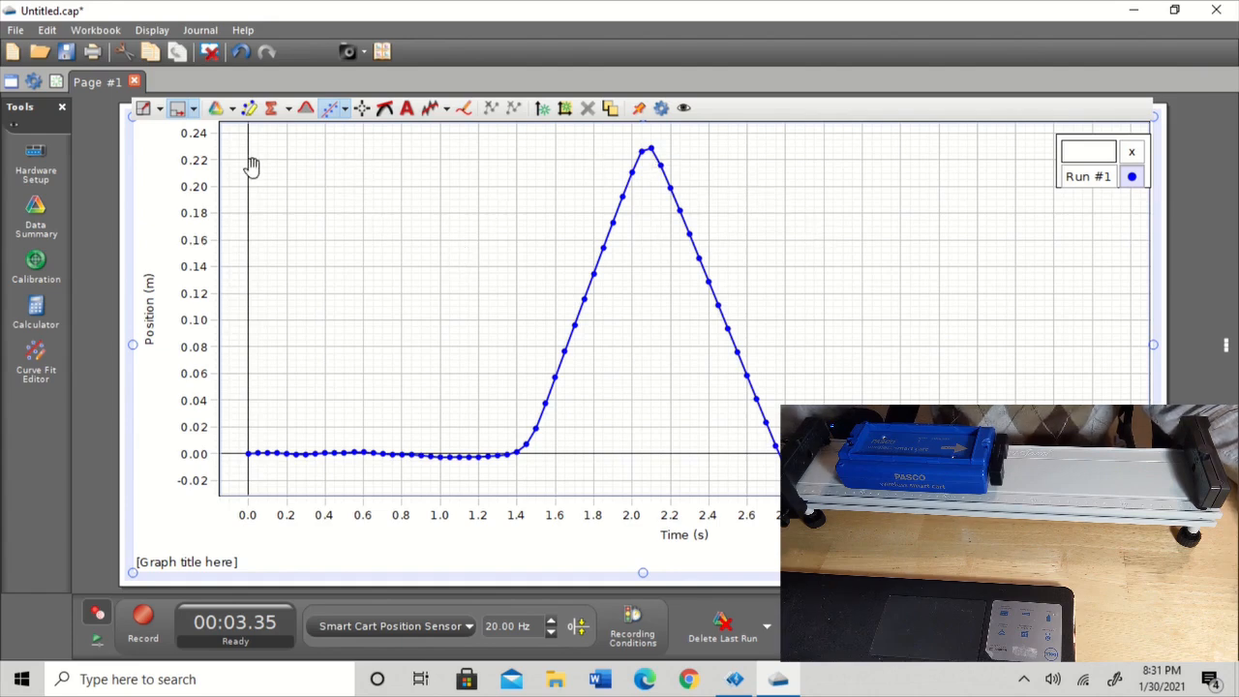
- Add a second page from the table-and-graph template with the graph widened over the table, and plot Position (m) on its vertical axis
{"action": "left_click", "coordinate": [56, 85]}
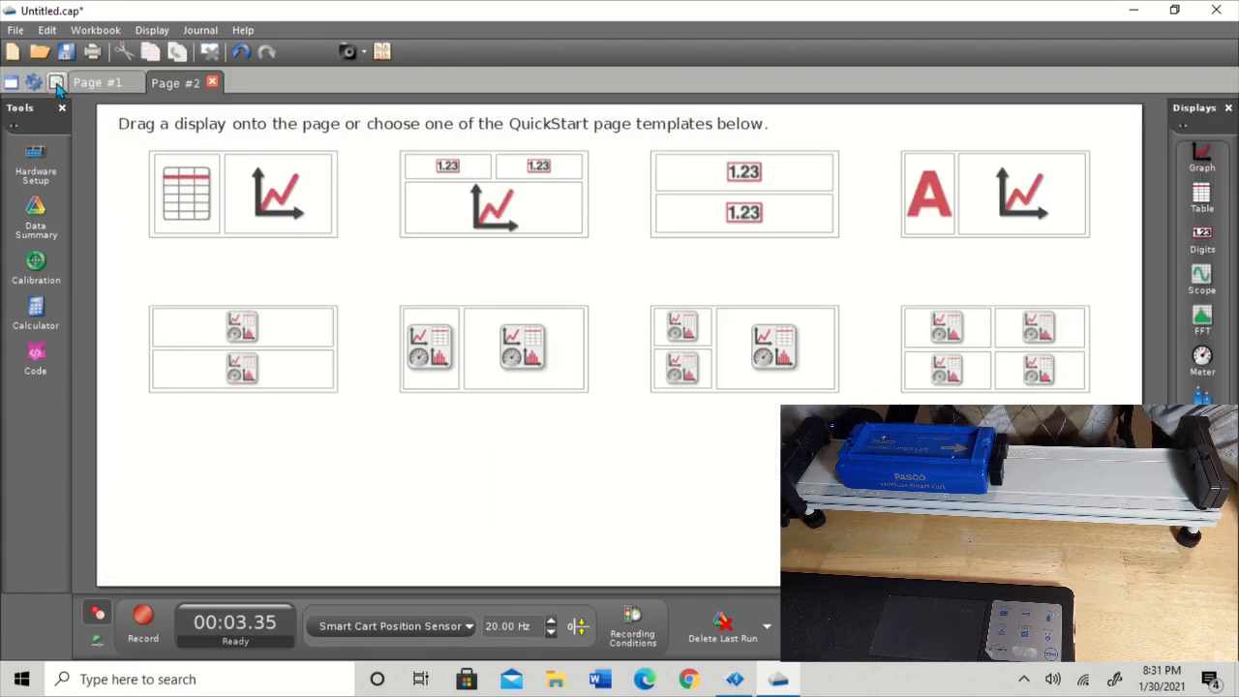
{"action": "left_click", "coordinate": [258, 209]}
{"action": "left_click_drag", "start_coordinate": [509, 282], "coordinate": [198, 290]}
{"action": "left_click", "coordinate": [305, 313]}
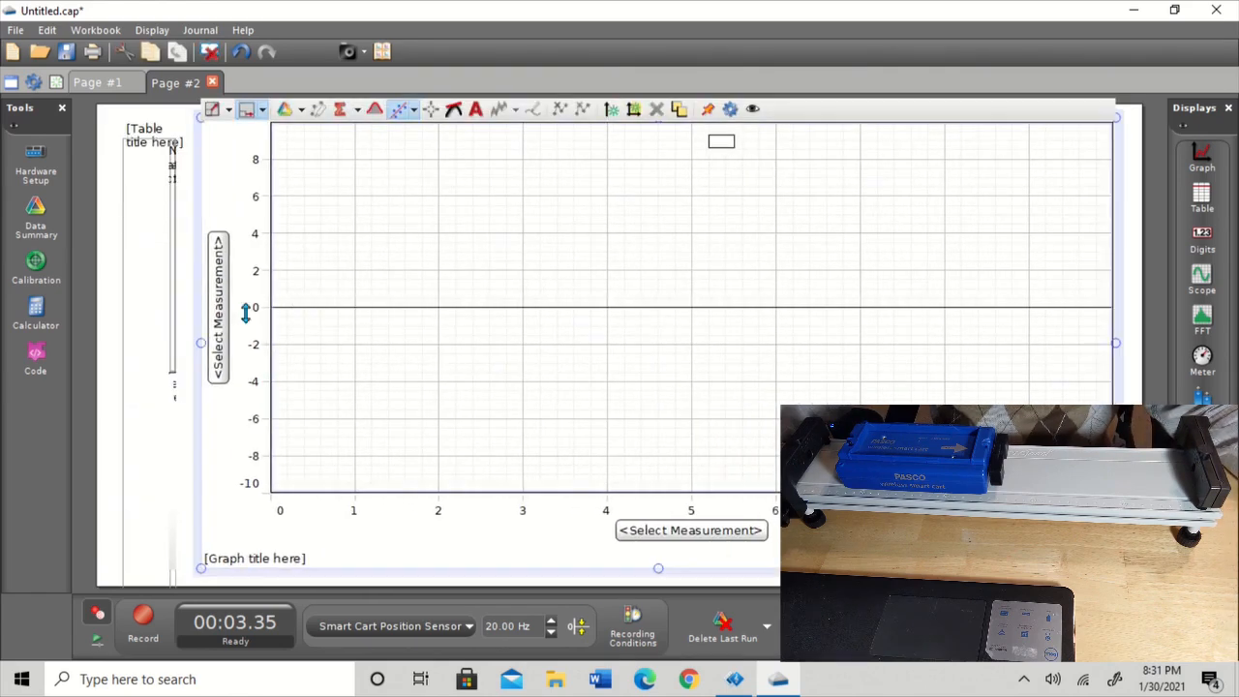
{"action": "left_click", "coordinate": [211, 347]}
{"action": "left_click", "coordinate": [287, 445]}
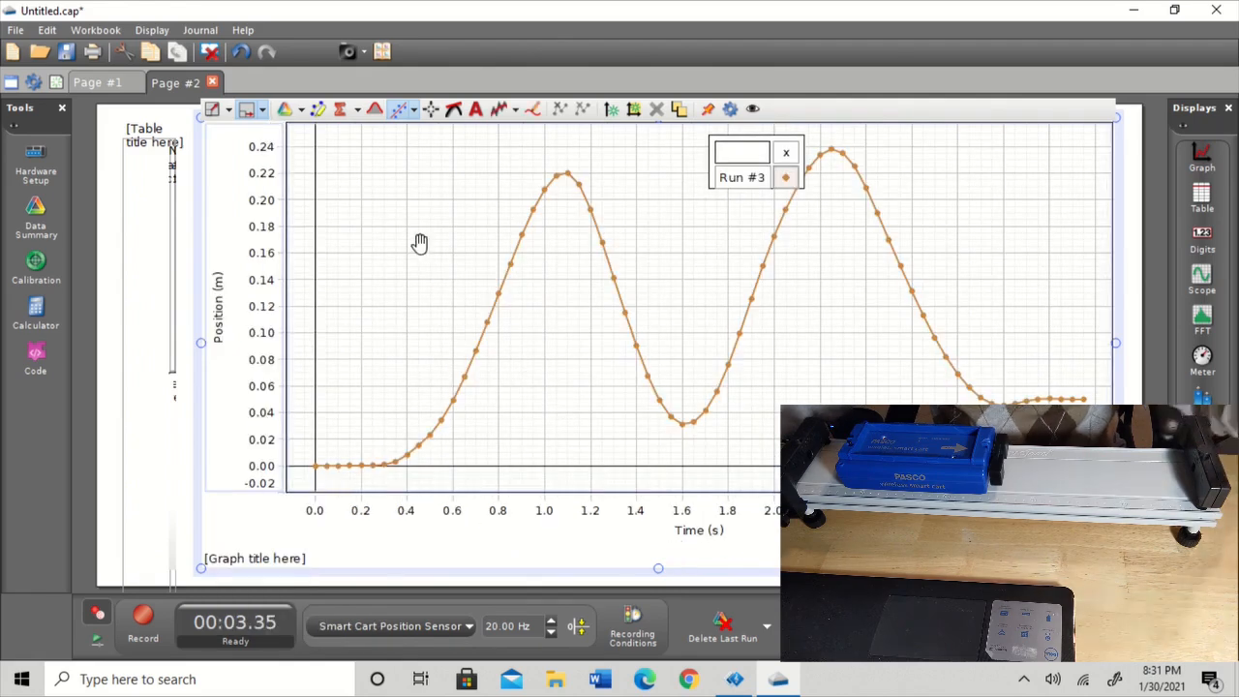
- Return to Page #1 and select the entire placeholder title text of the graph
{"action": "left_click", "coordinate": [99, 84]}
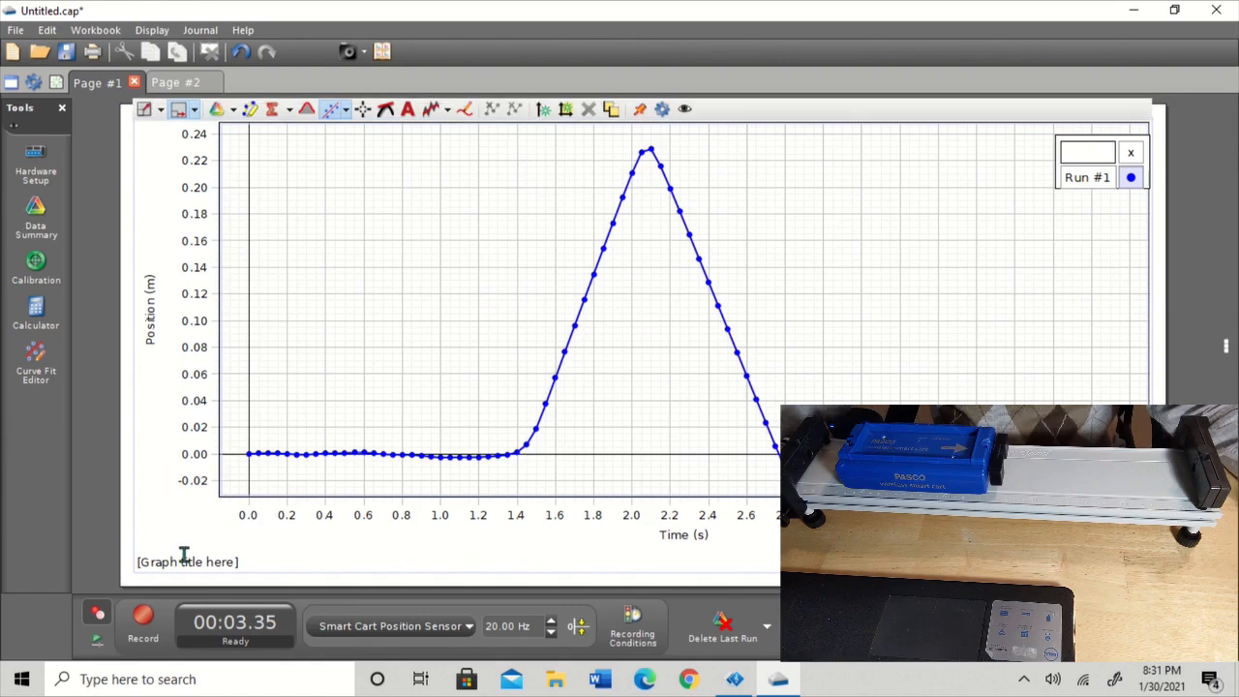
{"action": "left_click_drag", "start_coordinate": [153, 562], "coordinate": [250, 566]}
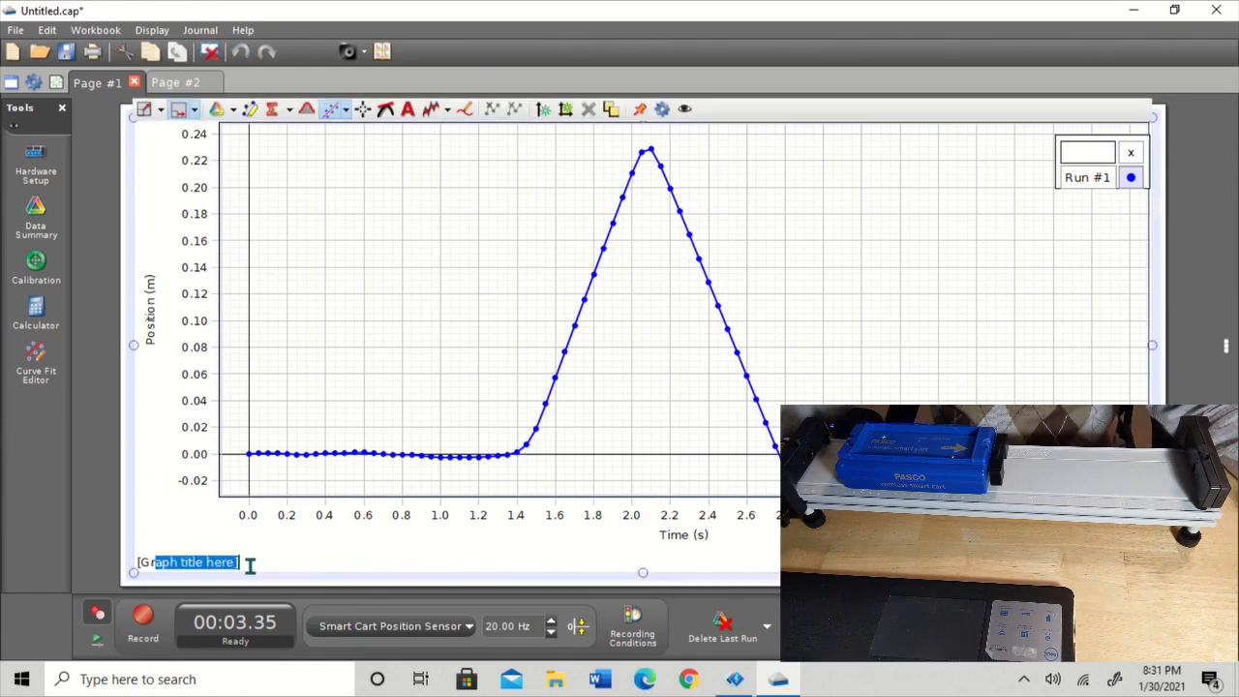
{"action": "triple_click", "coordinate": [138, 562]}
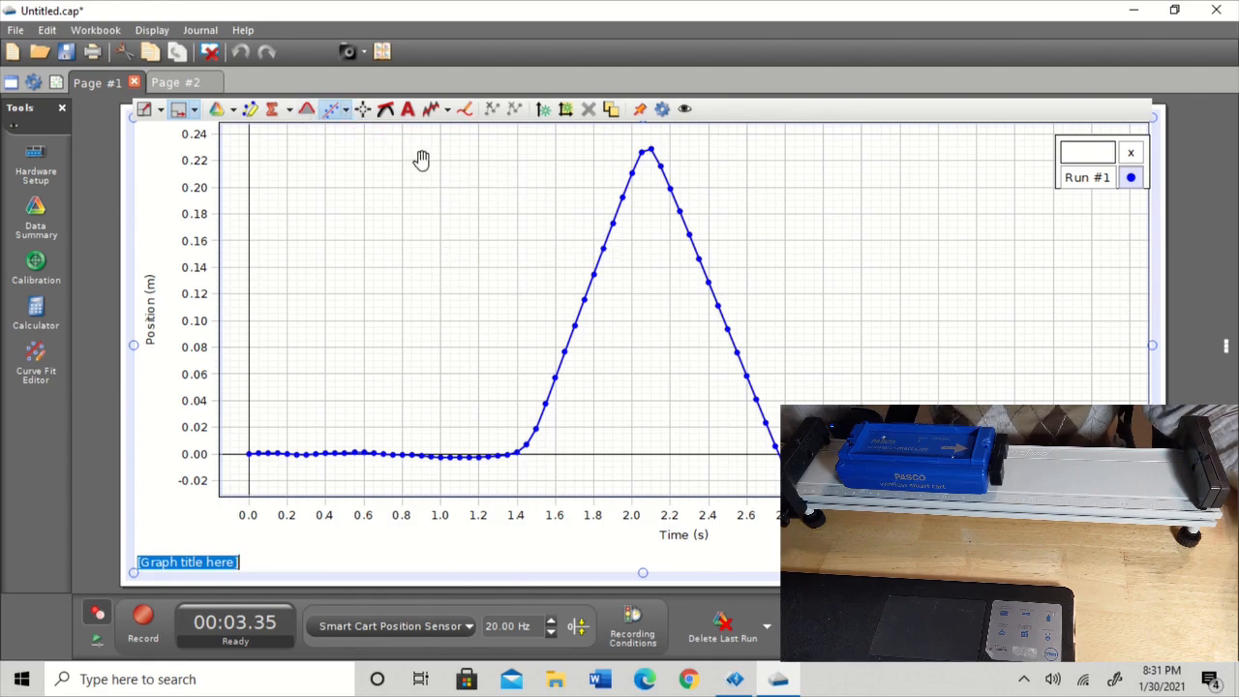
- Highlight the straight rising section of the Run #1 position curve between about 1.55 and 1.85 s
{"action": "left_click", "coordinate": [251, 110]}
{"action": "left_click_drag", "start_coordinate": [457, 194], "coordinate": [540, 277]}
{"action": "left_click_drag", "start_coordinate": [524, 359], "coordinate": [530, 420]}
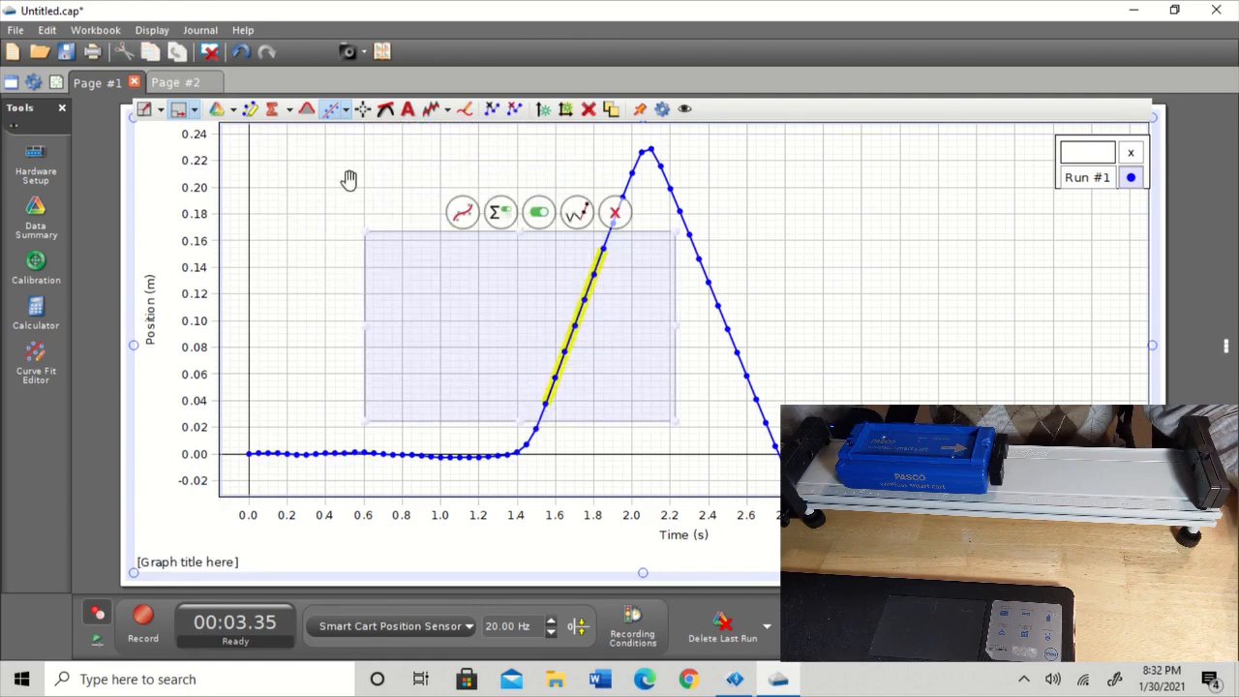
- Apply a Linear: mt + b fit to the highlighted data and place its results box in the empty area before the rise
{"action": "left_click", "coordinate": [347, 113]}
{"action": "left_click", "coordinate": [387, 150]}
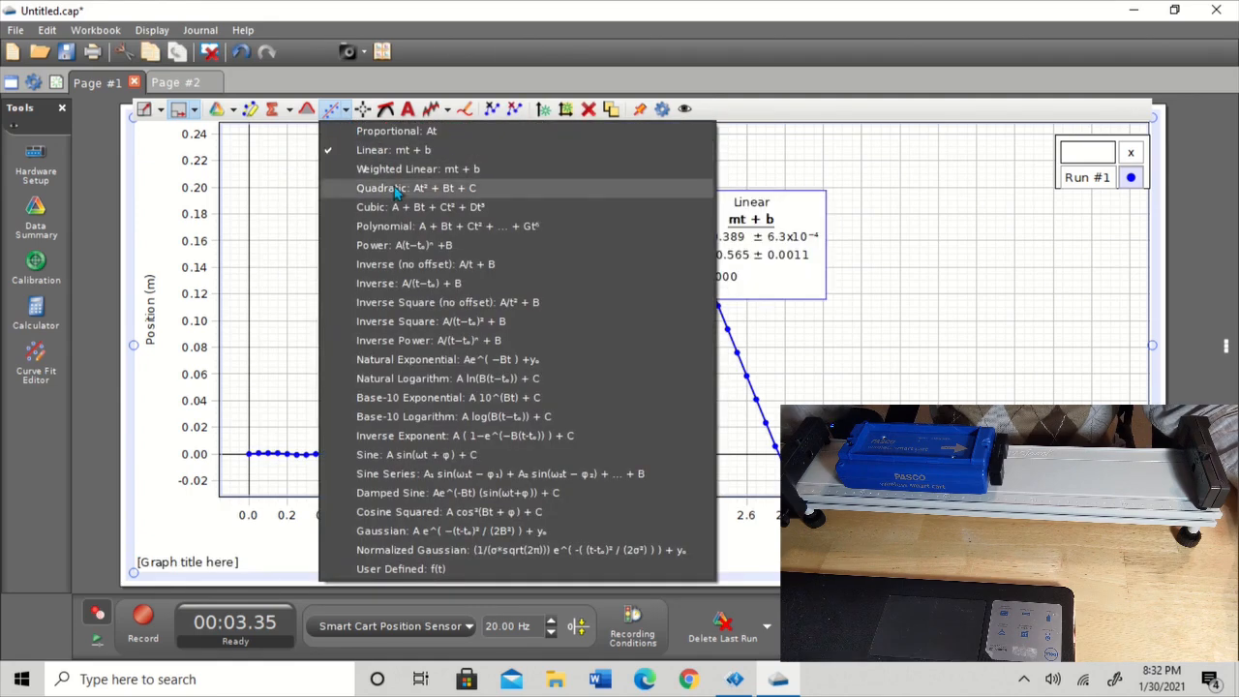
{"action": "left_click_drag", "start_coordinate": [765, 239], "coordinate": [453, 202]}
{"action": "left_click", "coordinate": [772, 230]}
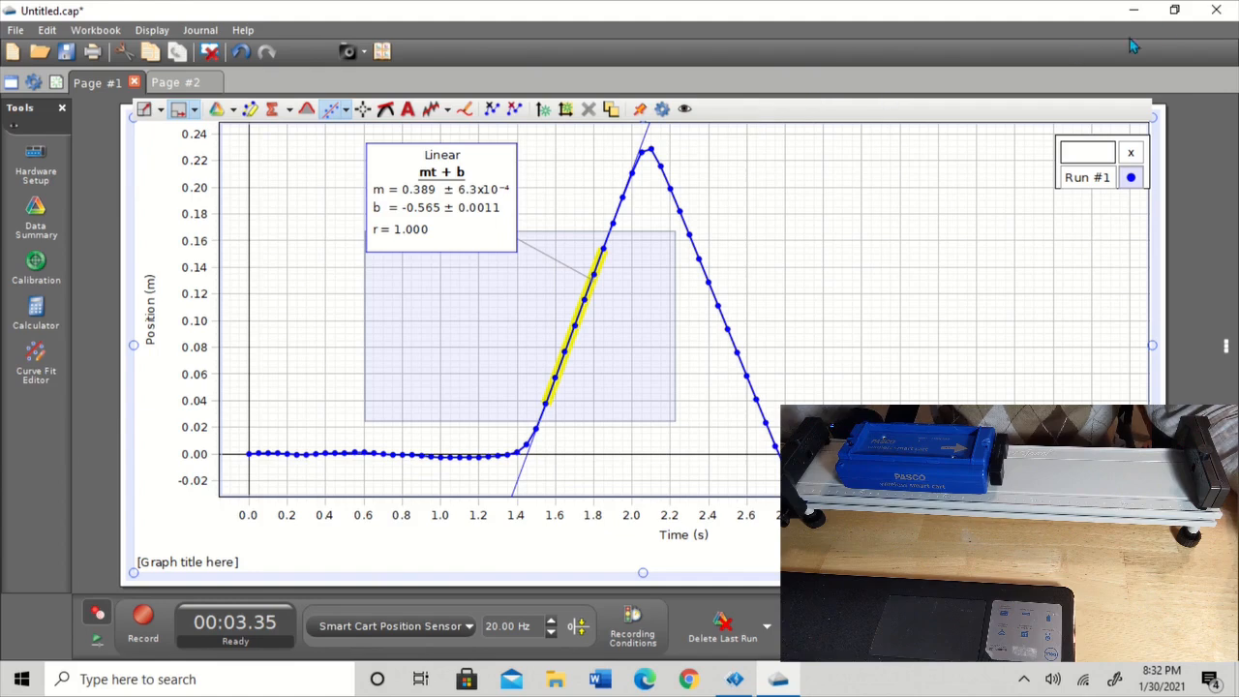
- Close the program and discard the changes to the experiment
{"action": "left_click", "coordinate": [1216, 9]}
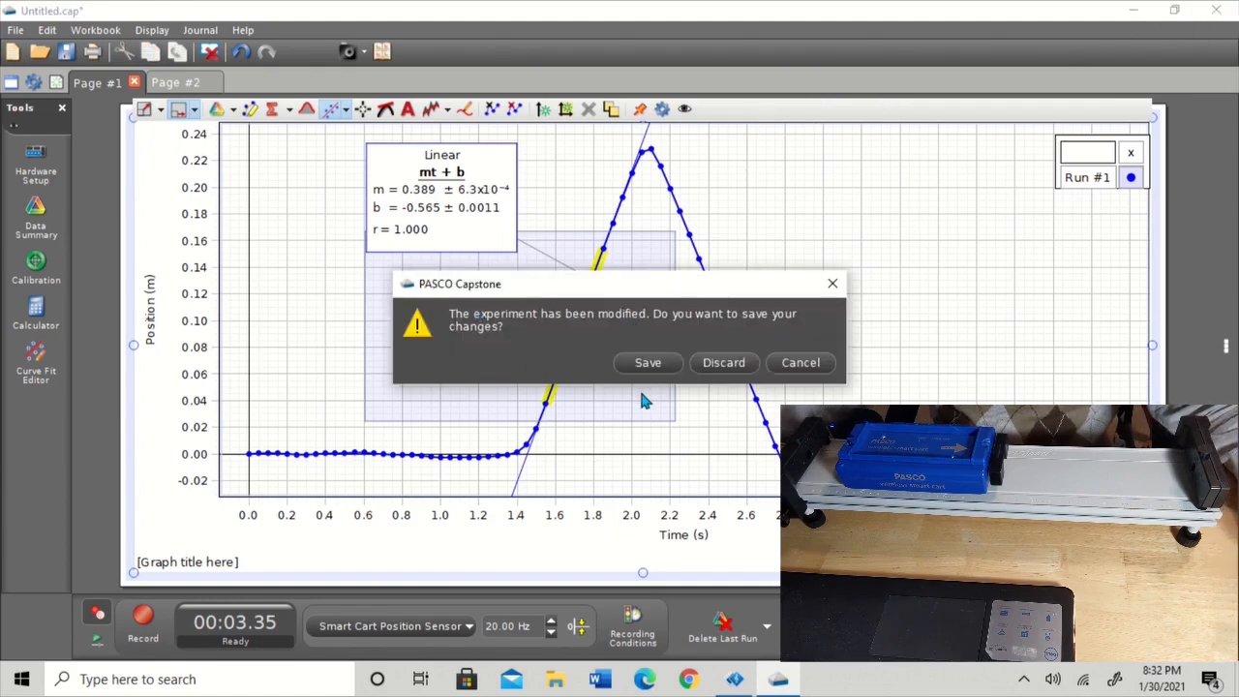
{"action": "left_click", "coordinate": [725, 364]}
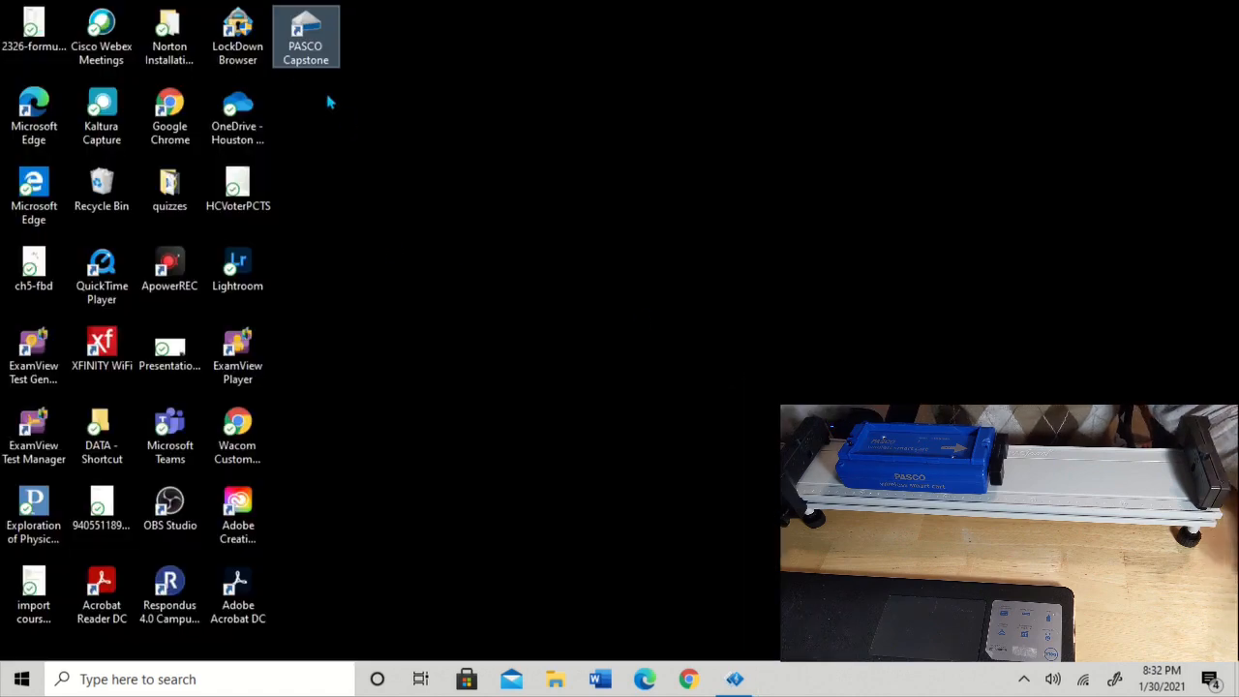